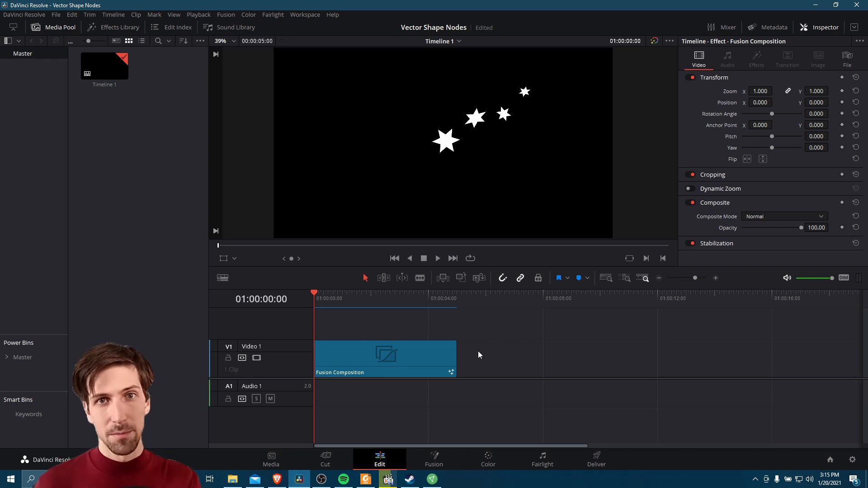
Add a new Fusion Composition to Video 1 after the existing clip, leaving a gap, and move the playhead over it.
left_click(102, 28)
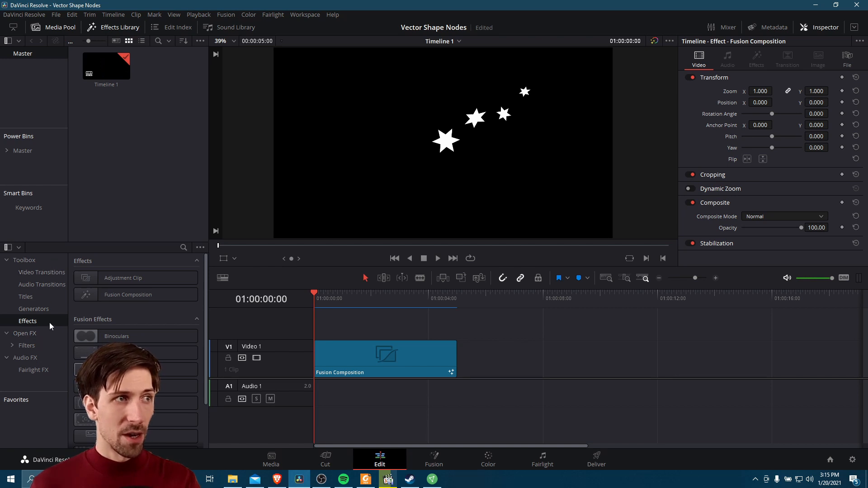
left_click_drag(107, 297, 503, 348)
left_click(517, 294)
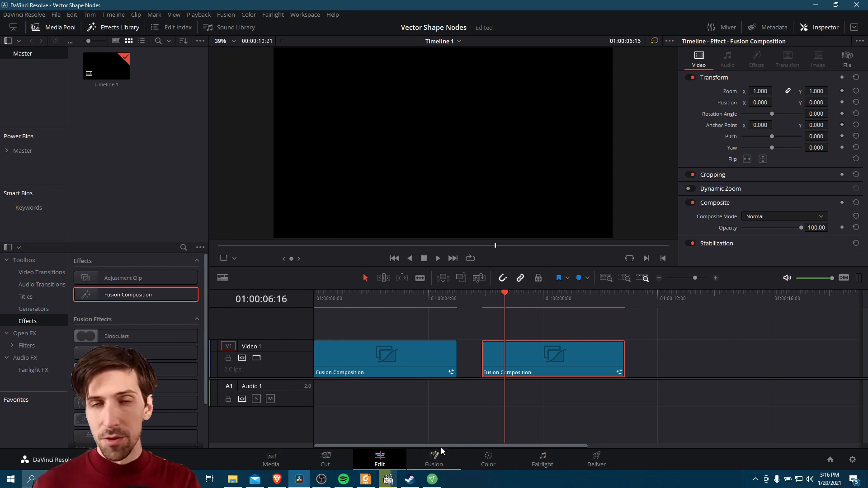
Open the first Fusion Composition clip on the Fusion page, look over its shape node chains and realign the sRender1 node.
left_click(419, 358)
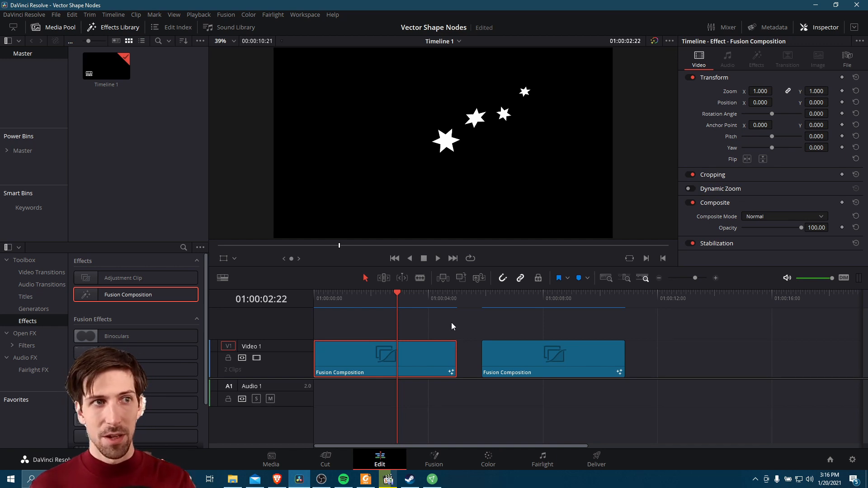
left_click(446, 457)
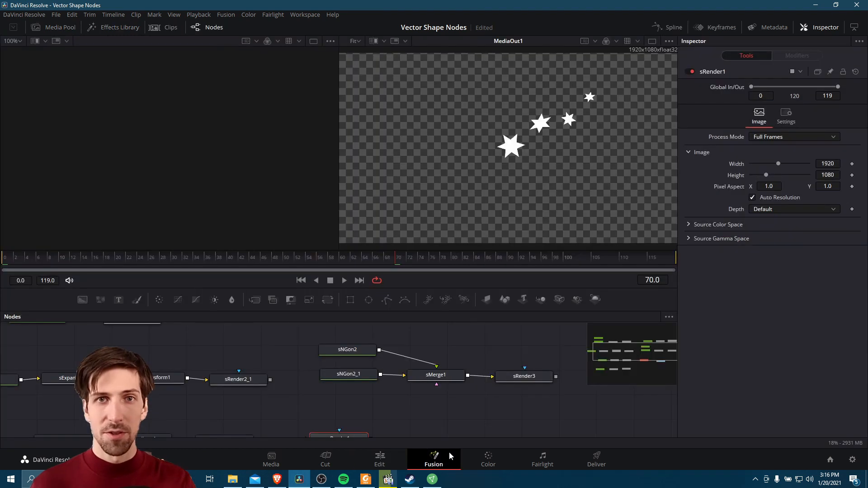
scroll(337, 368, "up", 3)
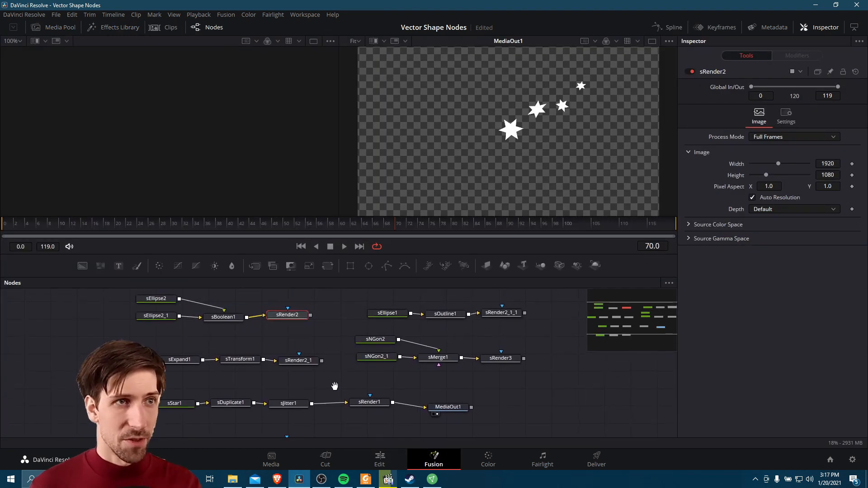
scroll(312, 382, "down", 4)
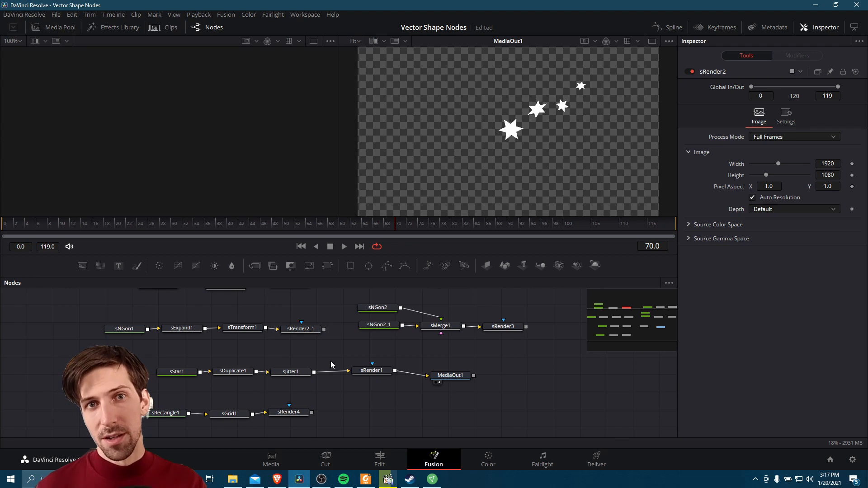
scroll(327, 399, "up", 2)
left_click_drag(328, 399, 358, 345)
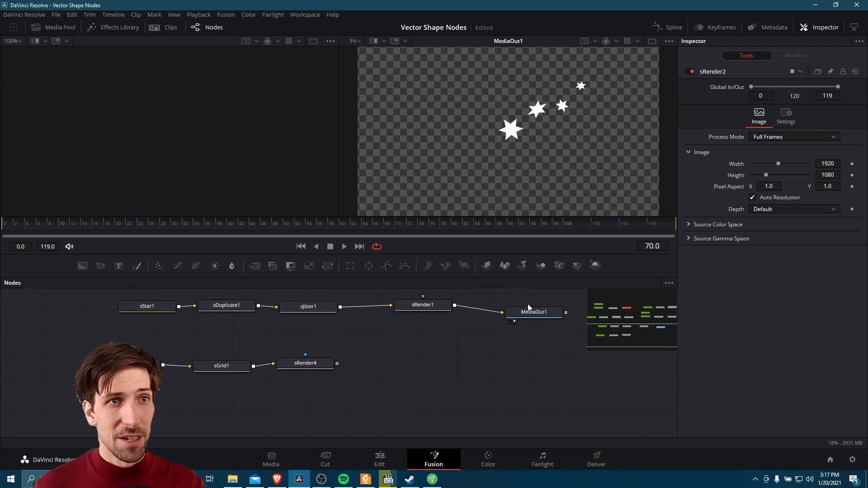
left_click_drag(544, 329, 477, 352)
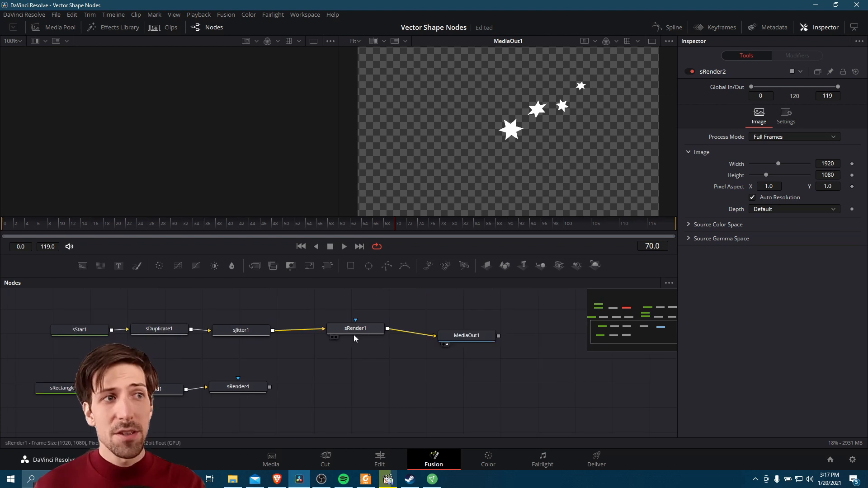
left_click_drag(382, 347, 342, 334)
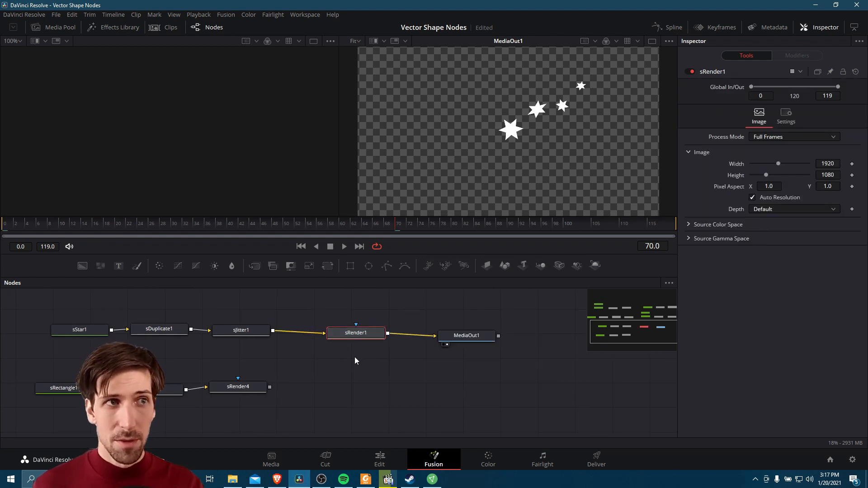
Look through the Shape tools that can be added to the node graph, without adding one.
left_click(351, 361)
right_click(344, 357)
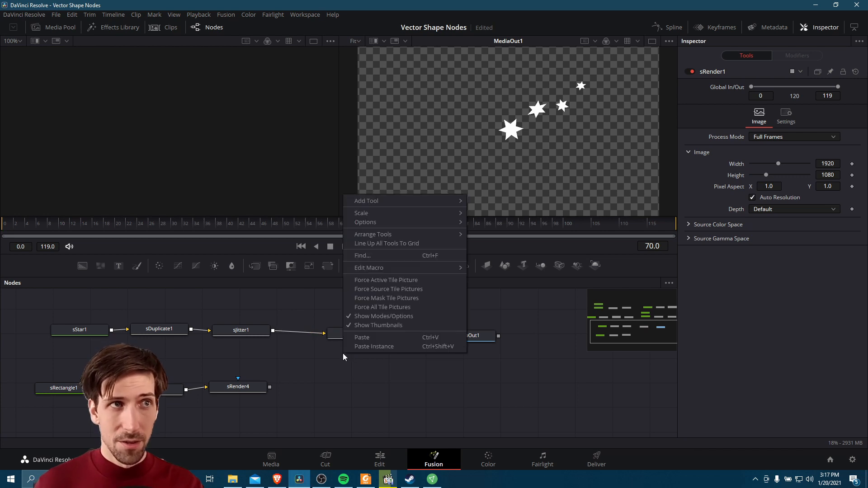
mouse_move(437, 202)
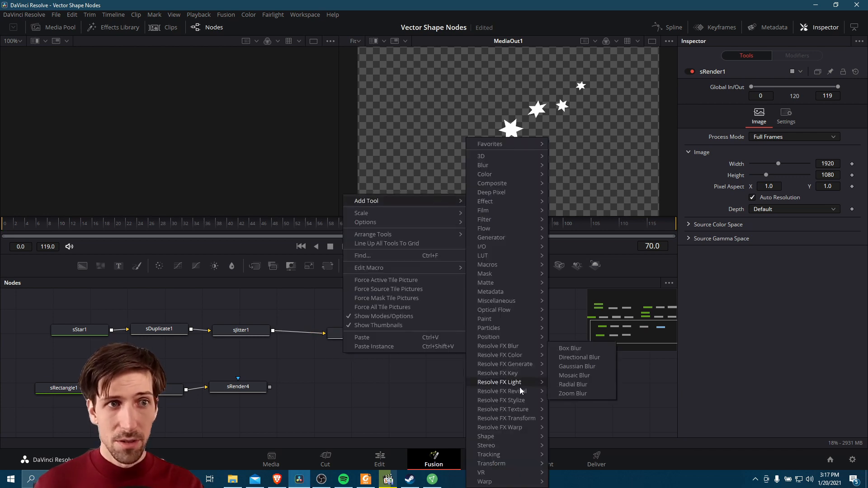
mouse_move(519, 436)
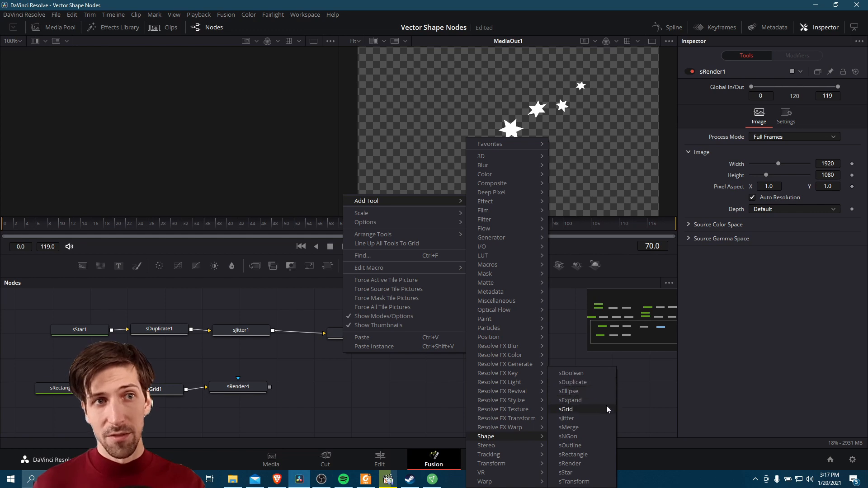
left_click(240, 410)
Line up sRender1 and MediaOut1 with the rest of the star chain and select sStar1.
left_click_drag(367, 334, 363, 331)
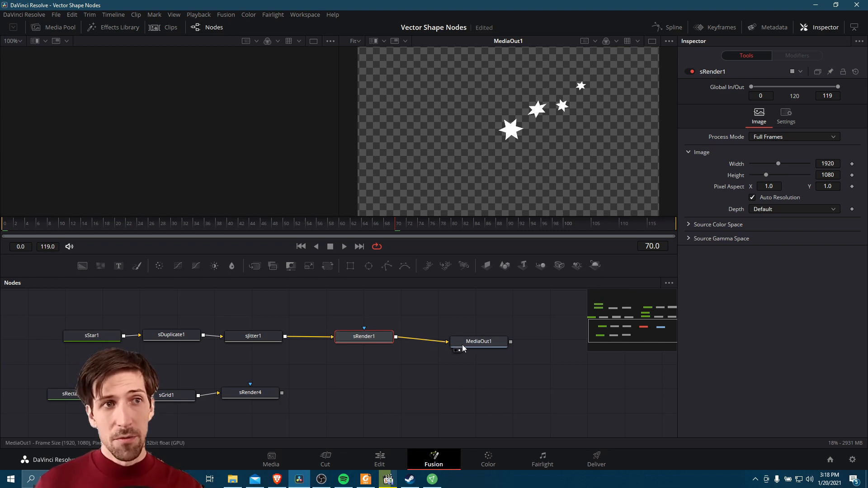
left_click_drag(486, 348, 484, 344)
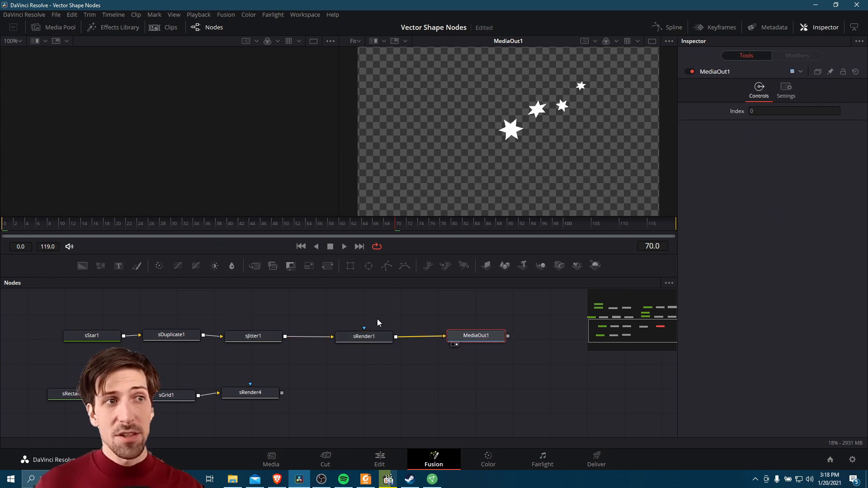
left_click_drag(275, 314, 267, 346)
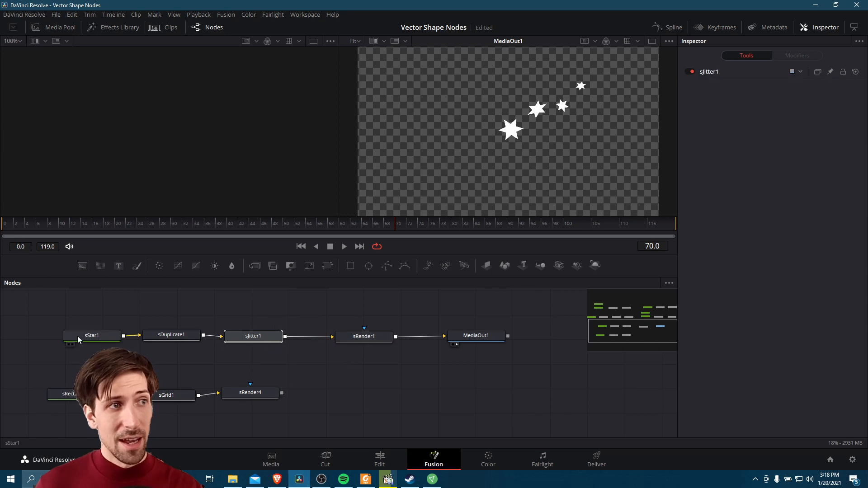
left_click_drag(418, 321, 367, 355)
scroll(398, 373, "left", 5)
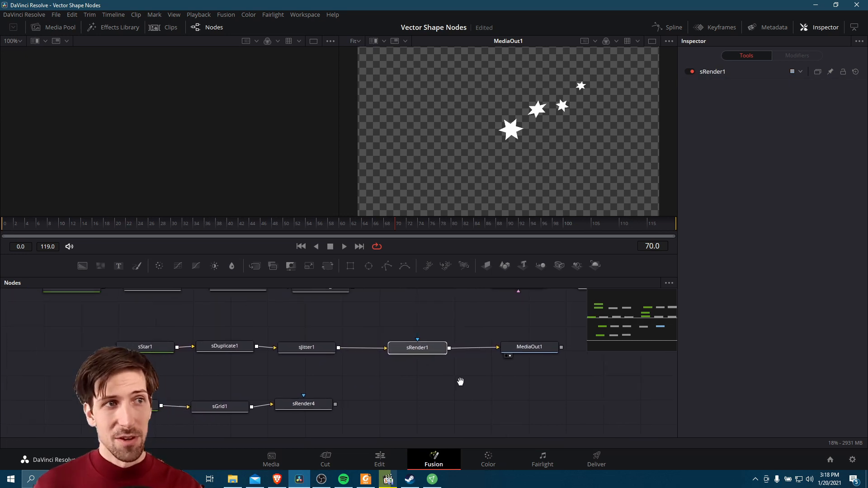
left_click_drag(184, 332, 163, 376)
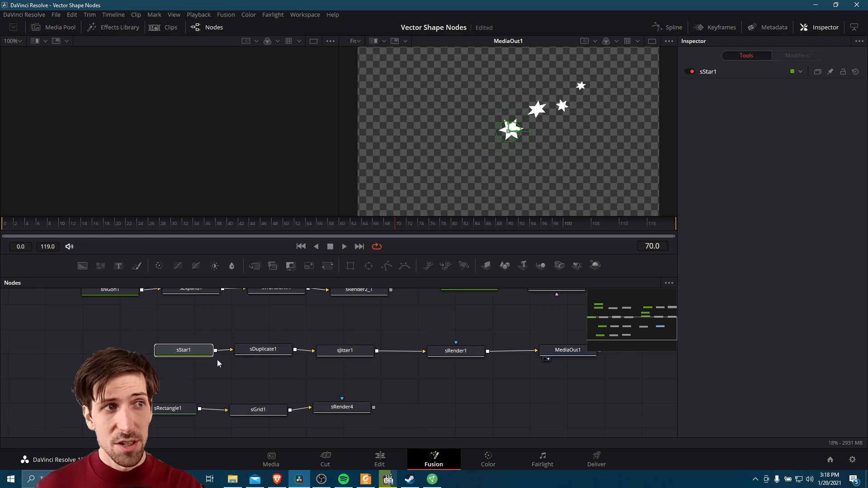
Disable the sDuplicate1 and sJitter1 nodes in the star chain.
left_click(257, 355)
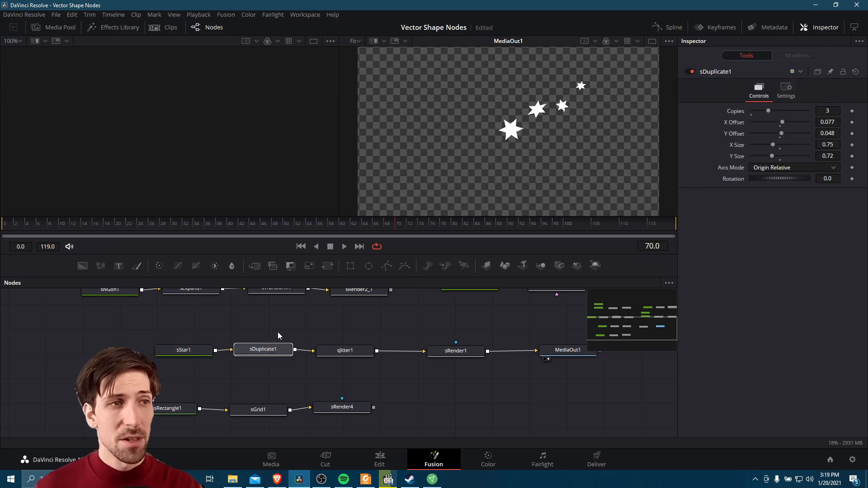
left_click(691, 72)
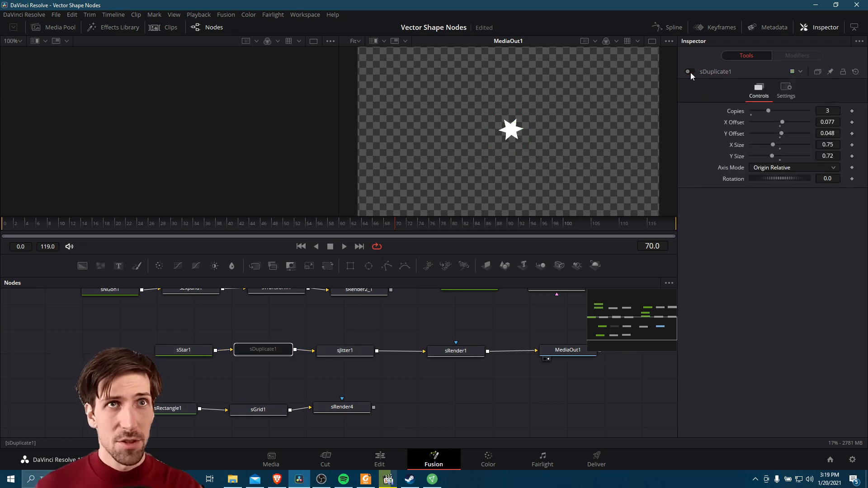
left_click(355, 350)
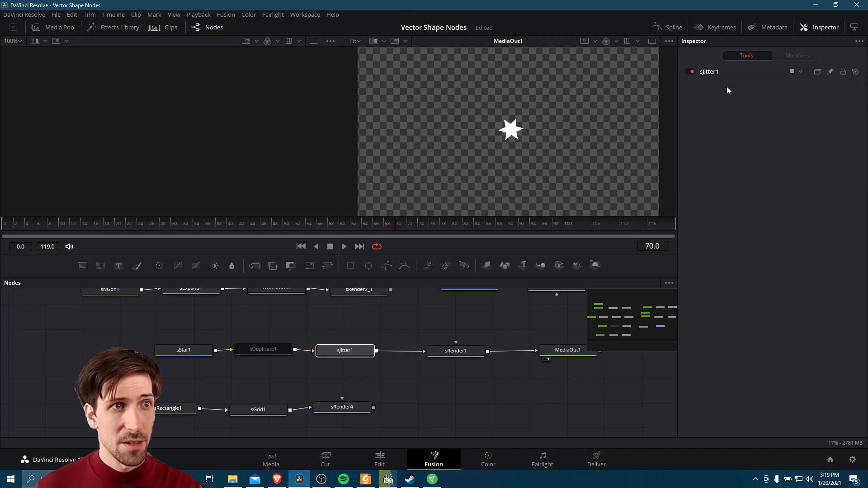
left_click(690, 72)
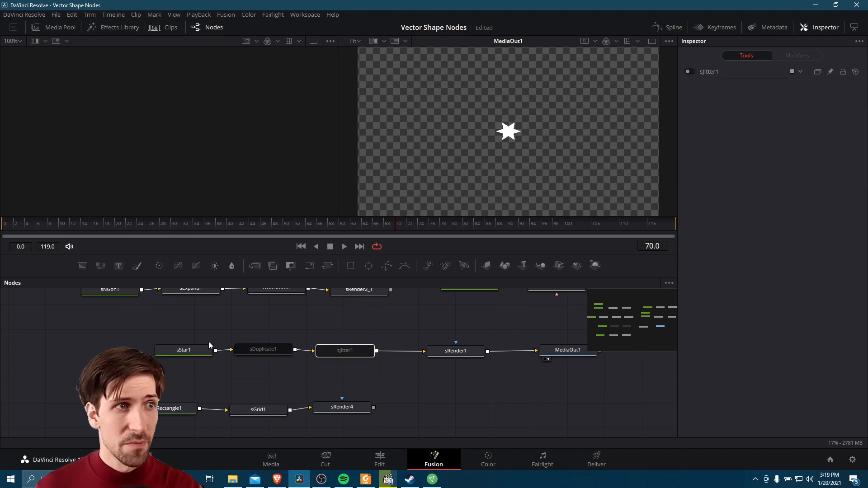
Adjust sStar1 with its viewer handles to about 0.069 width, -5.26 angle, 0.002 X offset and 0.003 Y offset.
left_click_drag(208, 348, 137, 381)
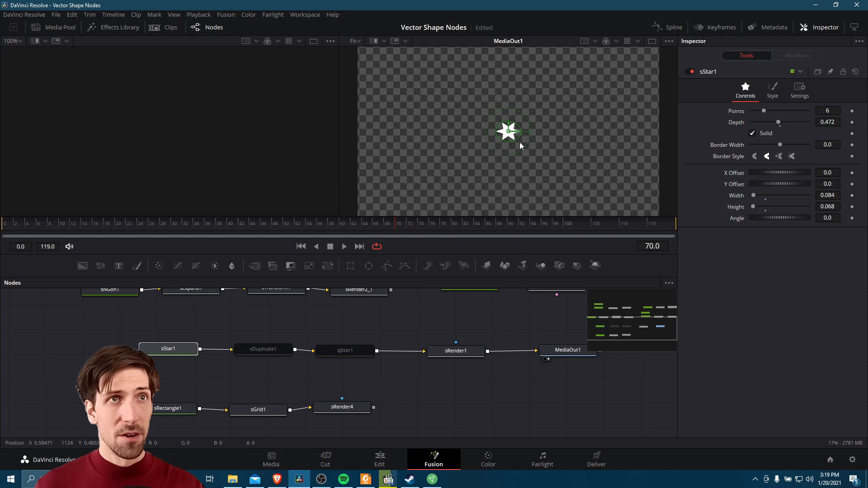
scroll(510, 134, "up", 5)
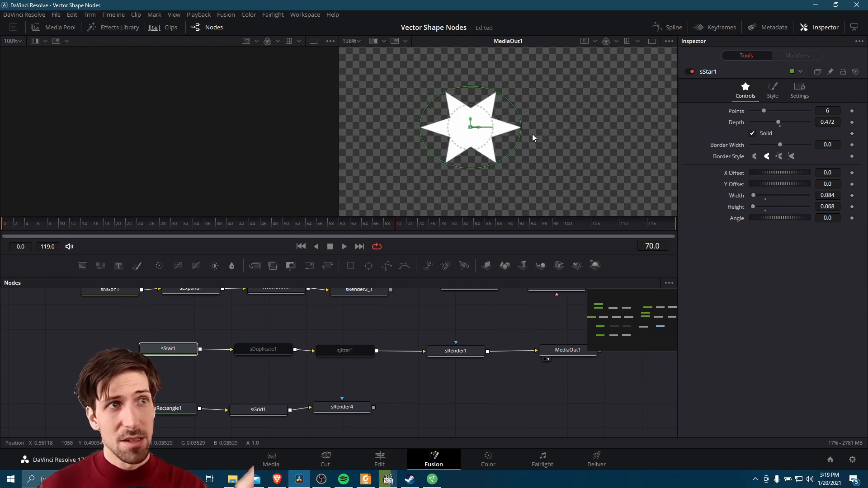
left_click_drag(480, 99, 482, 120)
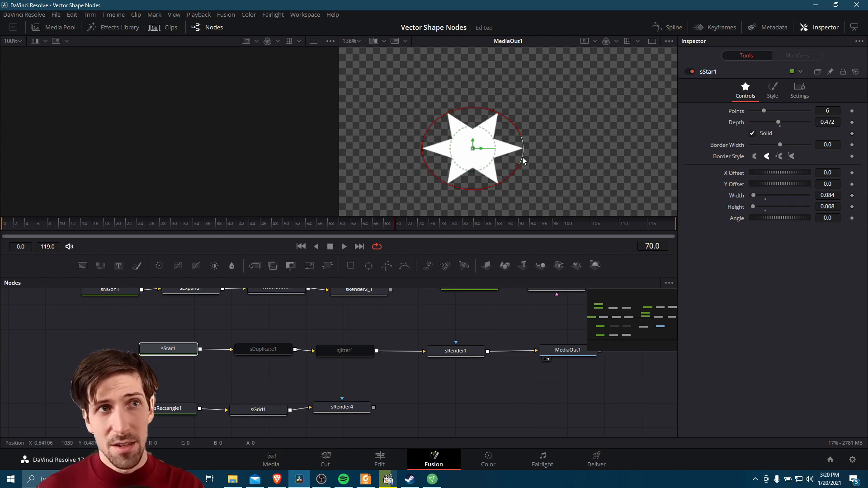
left_click_drag(523, 160, 533, 157)
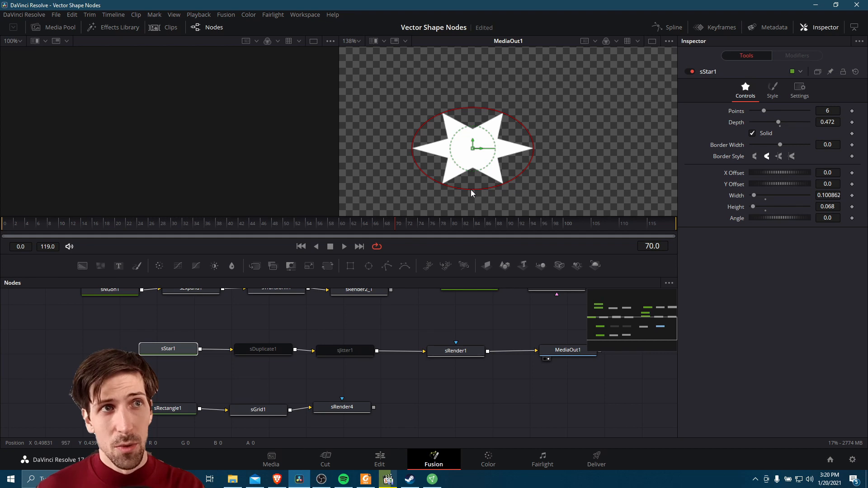
key("ctrl+z")
scroll(422, 182, "up", 2)
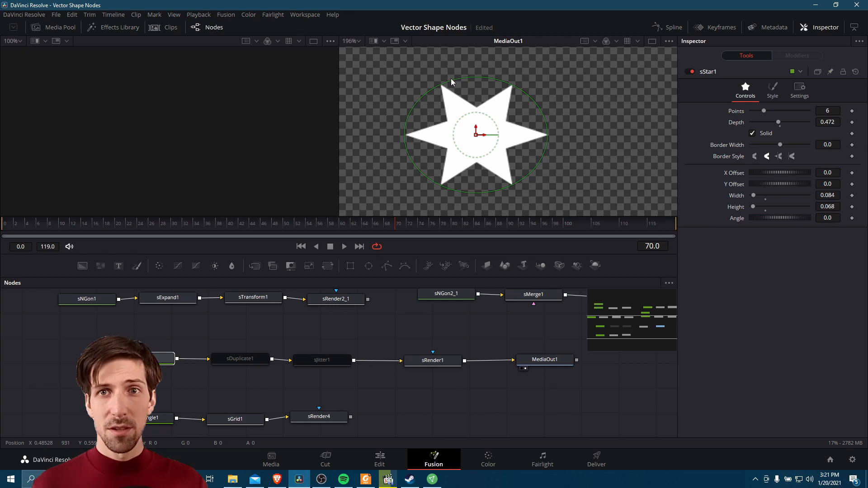
left_click_drag(479, 135, 538, 126)
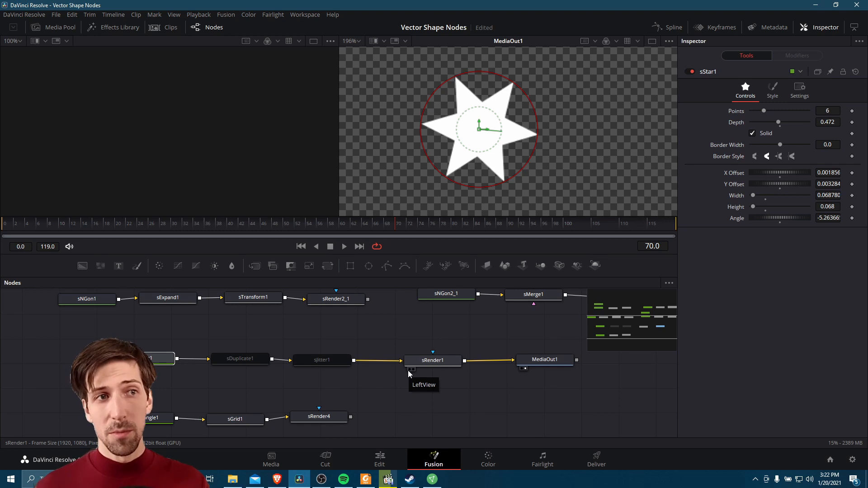
Load sRender1 into LeftView and select sStar1 to show the star's on-screen controls there.
left_click(409, 370)
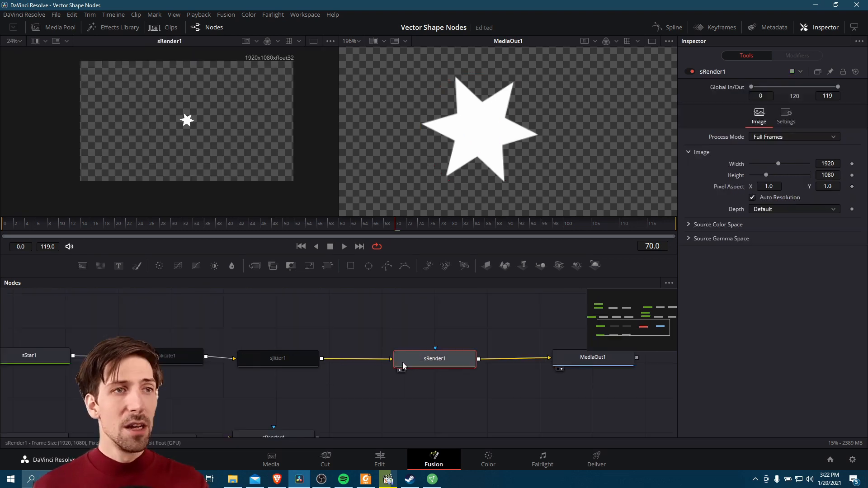
left_click_drag(403, 370, 445, 388)
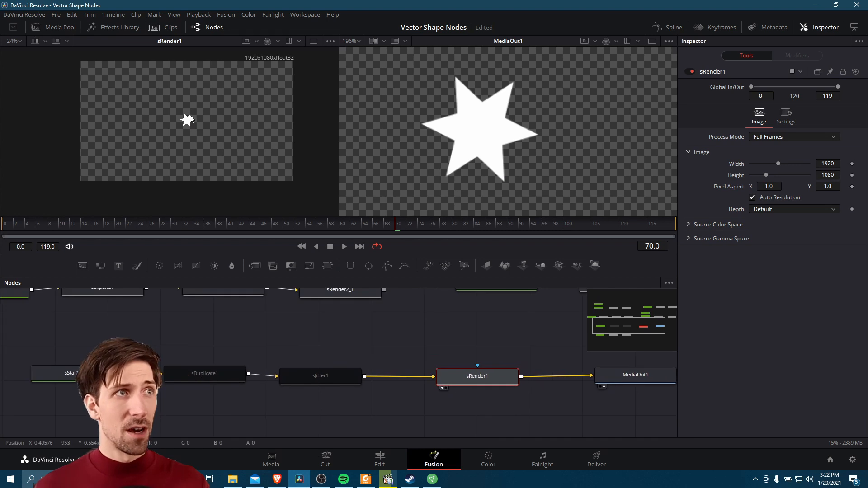
scroll(191, 113, "up", 2)
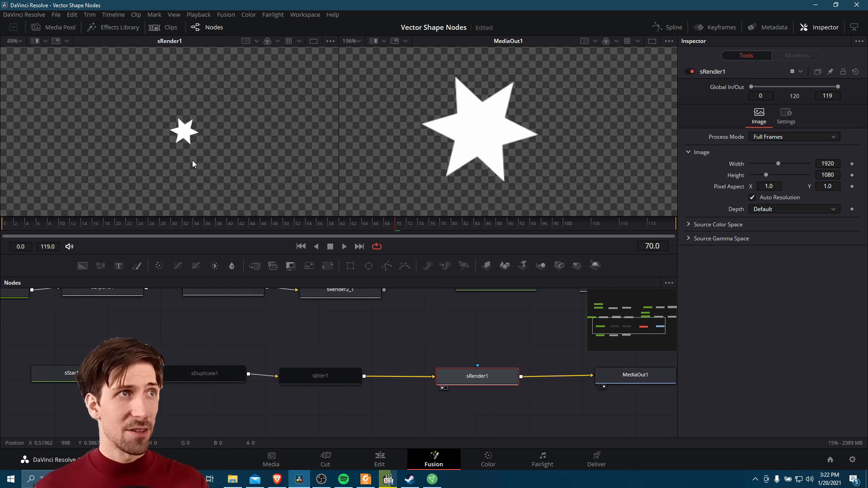
left_click(55, 374)
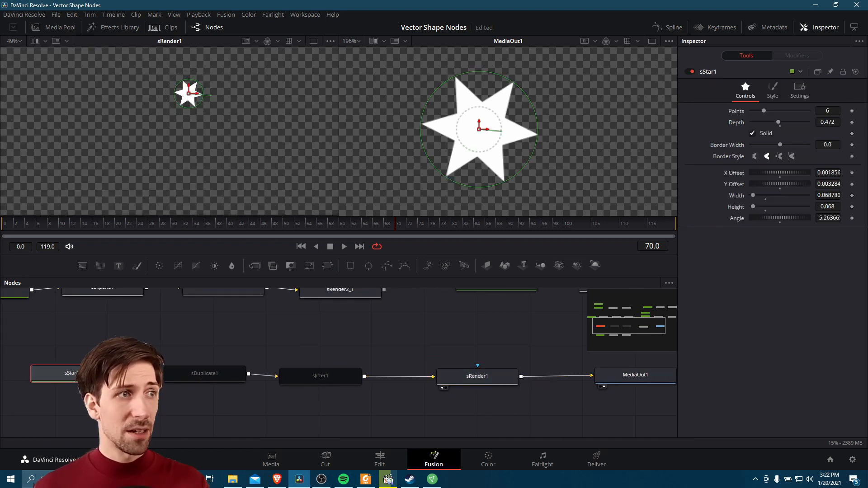
left_click_drag(168, 130, 126, 174)
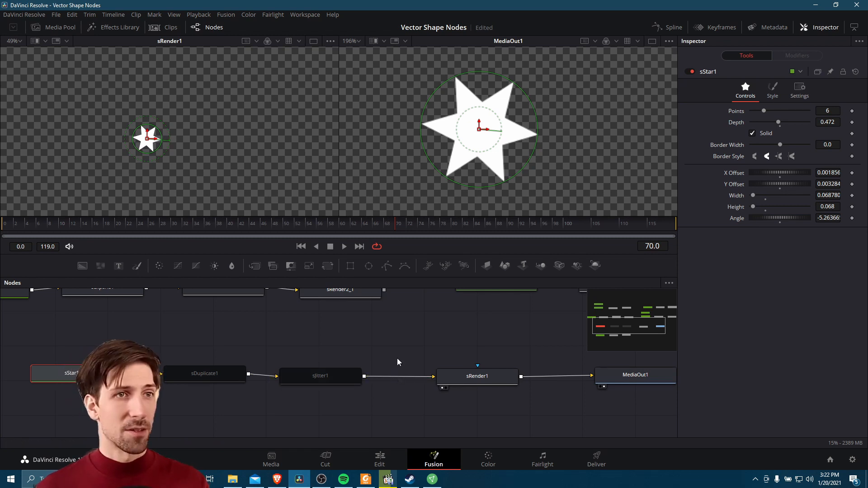
Try viewing sStar1 directly in LeftView, and switch that viewer back to sRender1.
left_click_drag(37, 386, 51, 390)
left_click(50, 389)
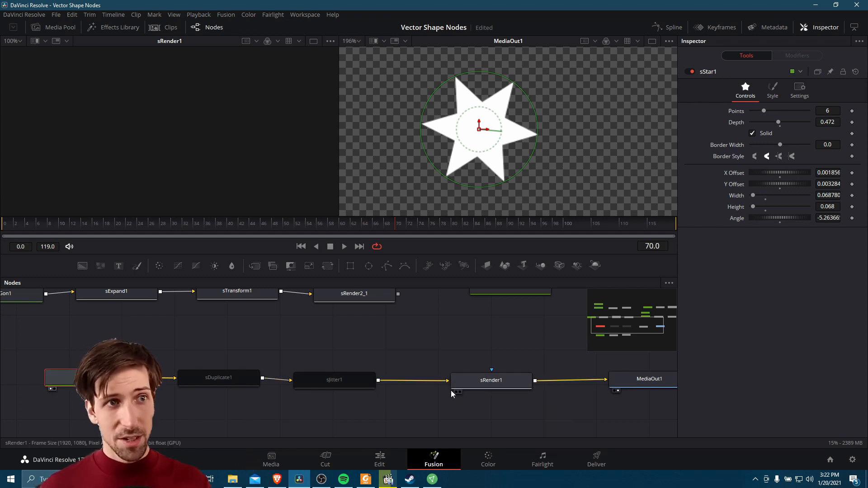
left_click(456, 392)
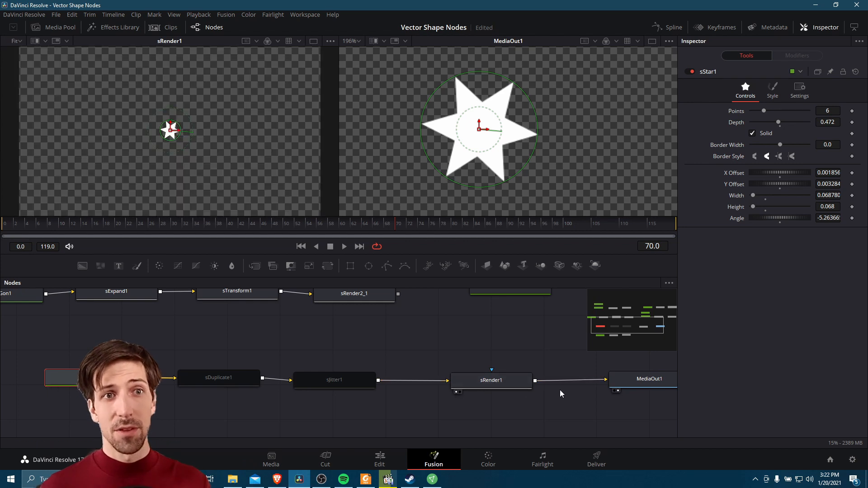
left_click_drag(559, 389, 452, 395)
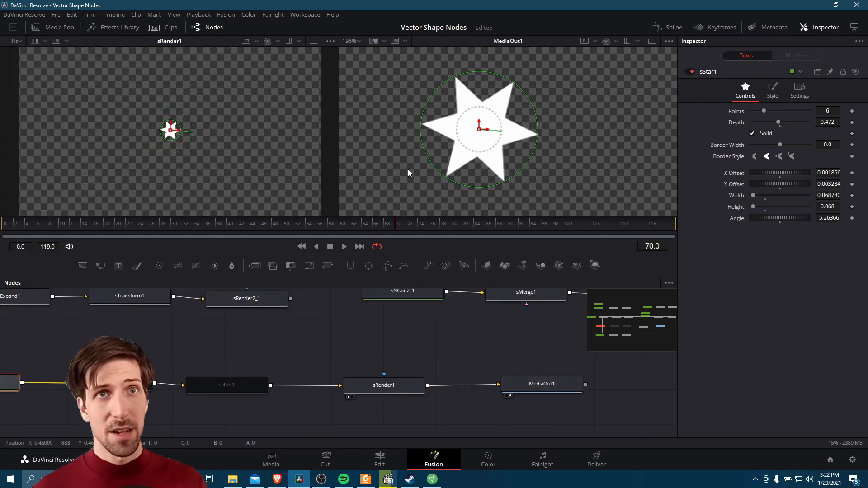
Give sStar1 7 points and a border width of 0.006.
left_click_drag(101, 397, 227, 391)
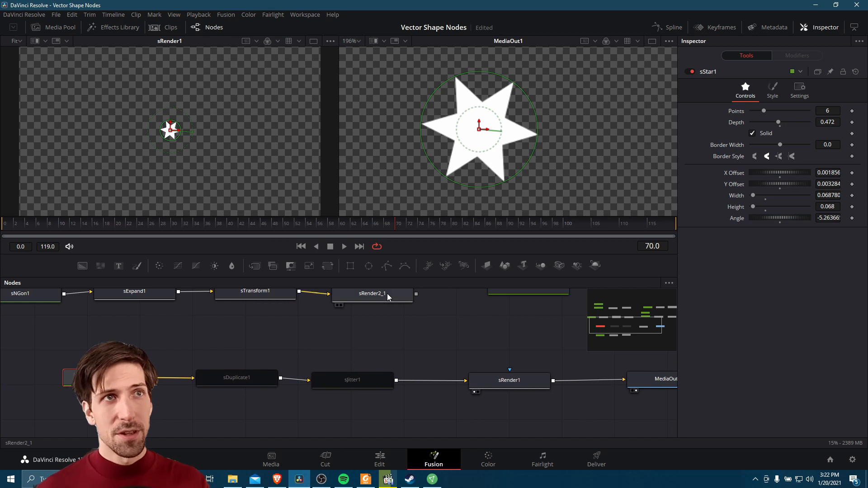
mouse_move(764, 114)
left_mouse_down()
mouse_move(750, 112)
mouse_move(767, 113)
left_mouse_up()
left_click_drag(780, 148, 781, 144)
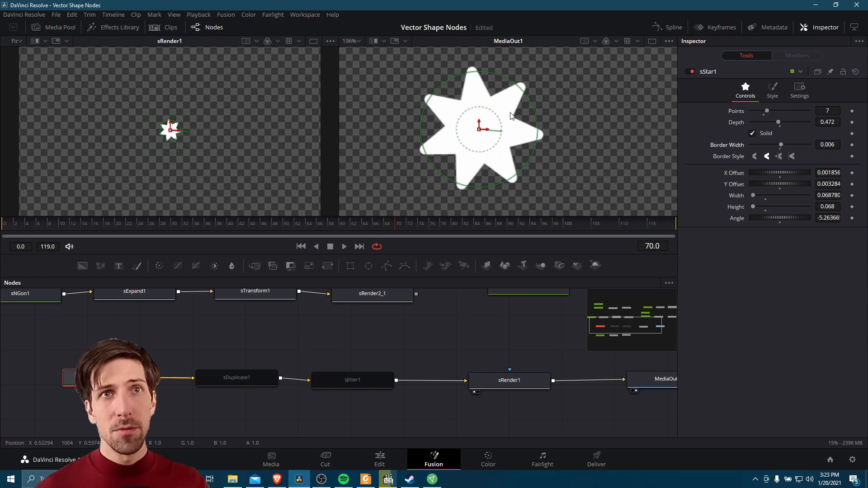
Compare sStar1's border corner styles and finish with the sharp mitered style.
left_click(755, 158)
left_click(767, 156)
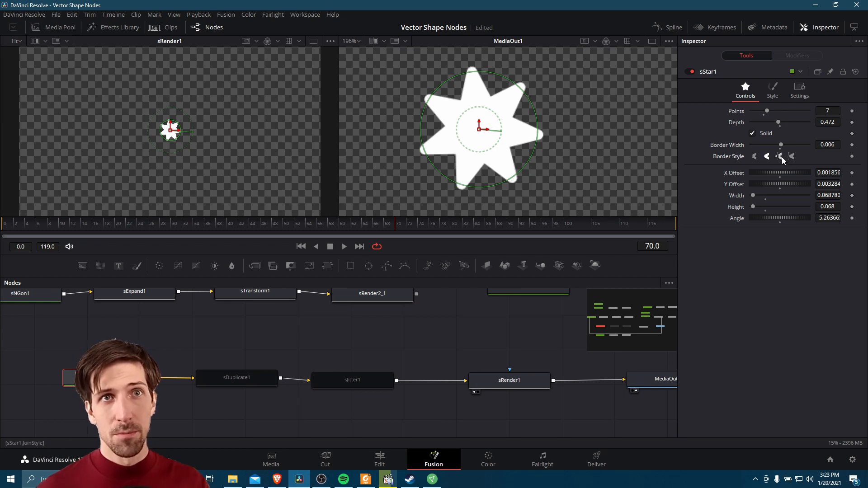
left_click(779, 157)
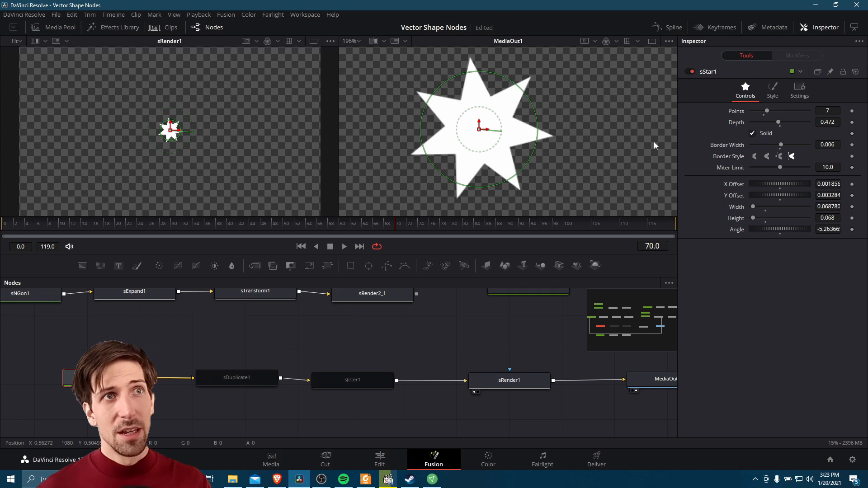
left_click(767, 158)
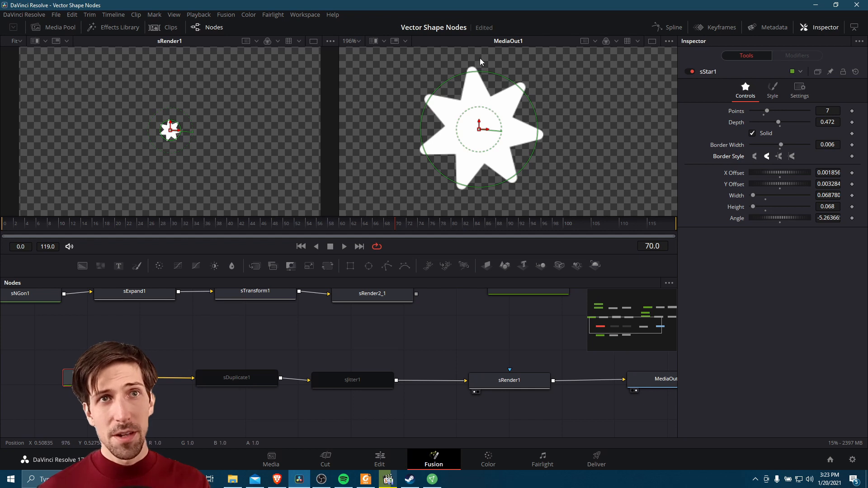
left_click(778, 157)
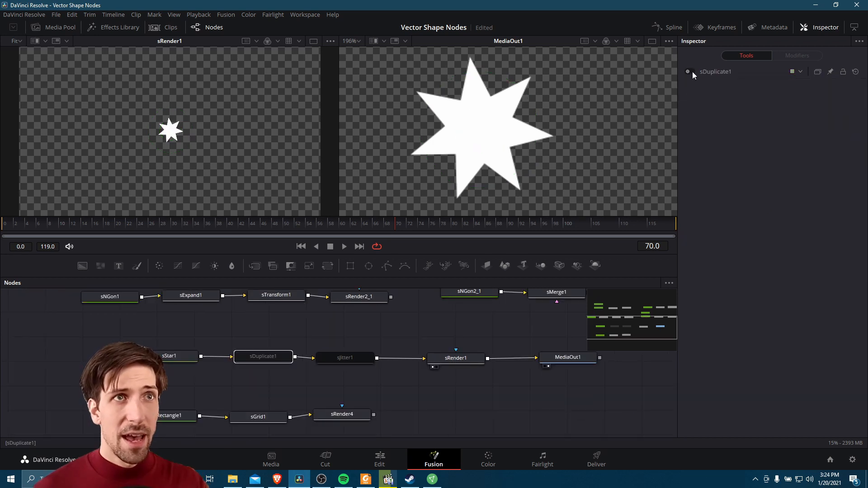
Enable the sDuplicate1 node and show its copy, offset and size controls.
left_click(693, 69)
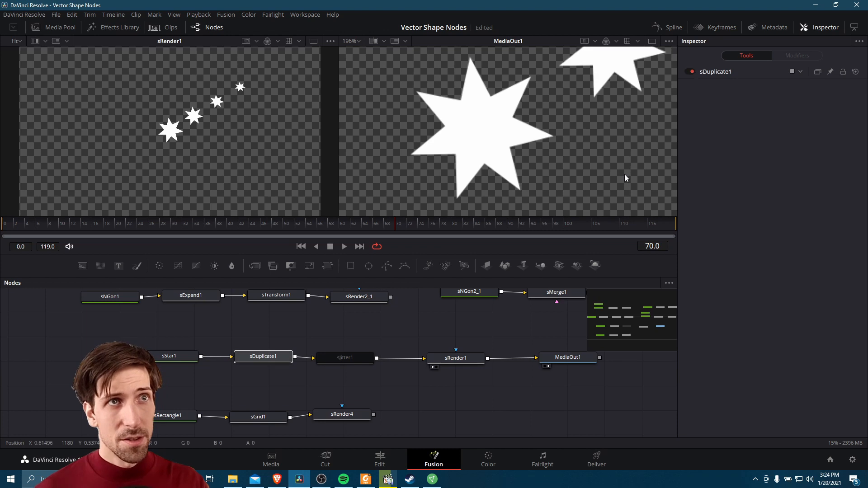
left_click_drag(370, 339, 339, 339)
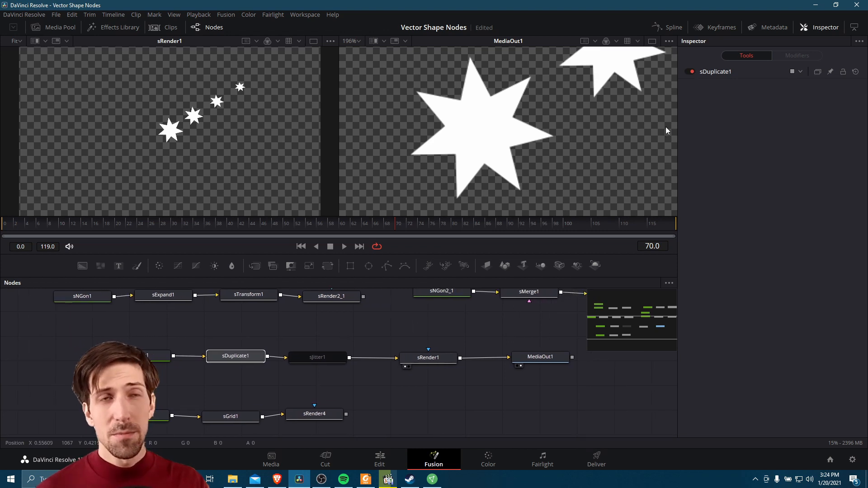
left_click(723, 73)
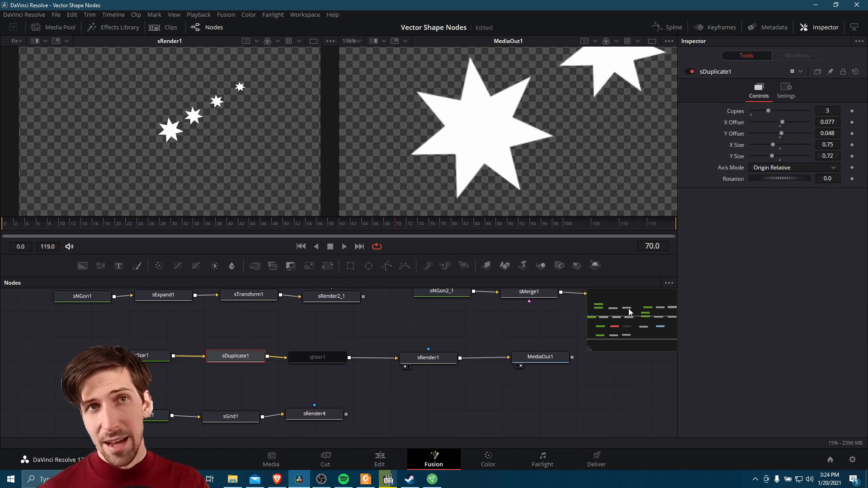
Bring the sDuplicate1 star copies closer together with X Offset 0.043 and Y Offset 0.044.
left_click_drag(546, 334, 525, 339)
left_click_drag(230, 94, 222, 95)
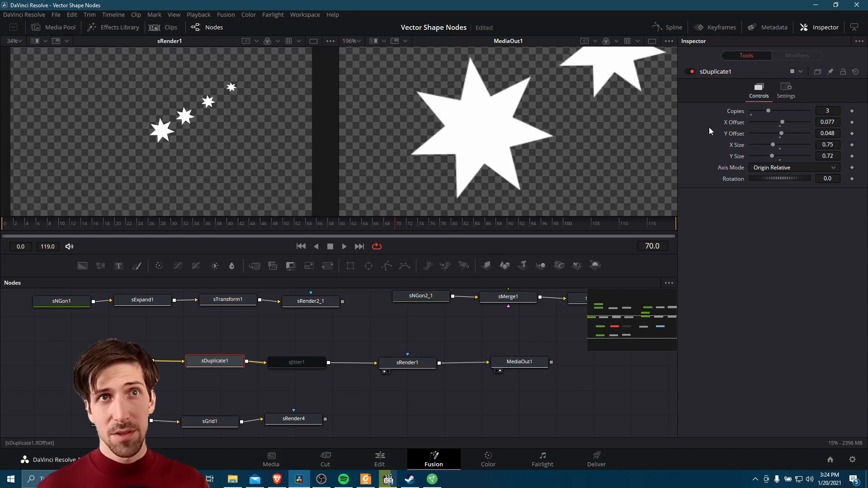
scroll(212, 149, "up", 3)
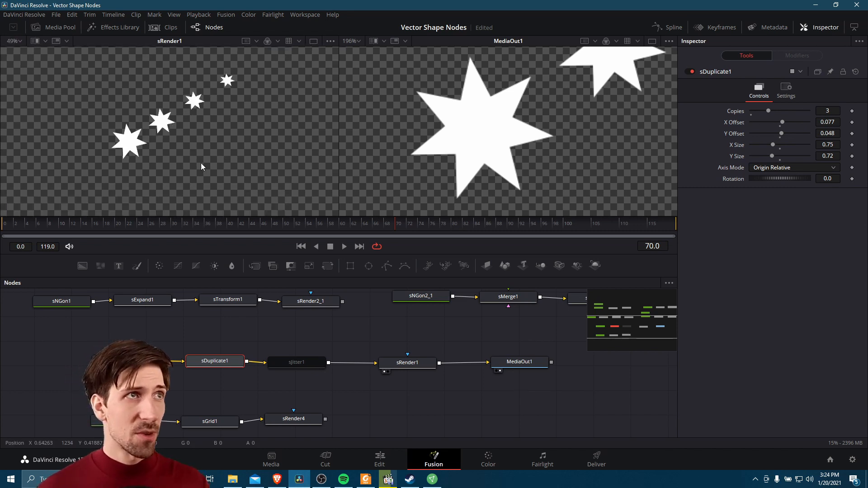
left_click_drag(194, 118, 203, 156)
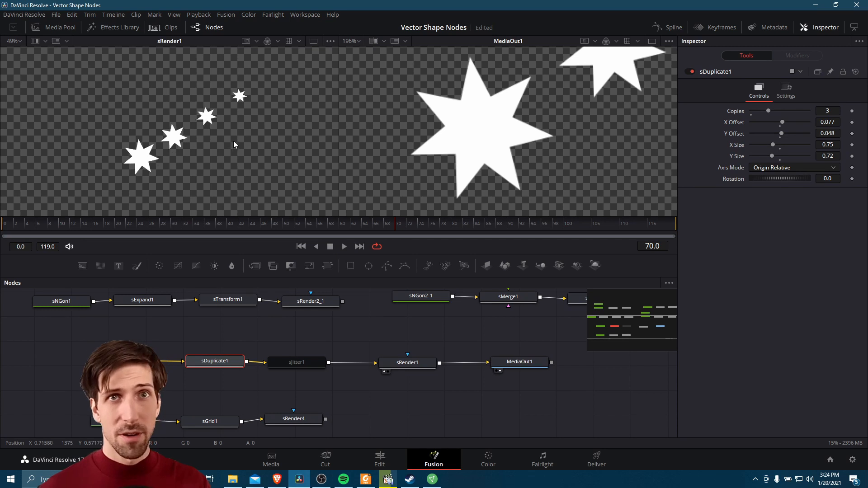
left_click_drag(783, 122, 827, 132)
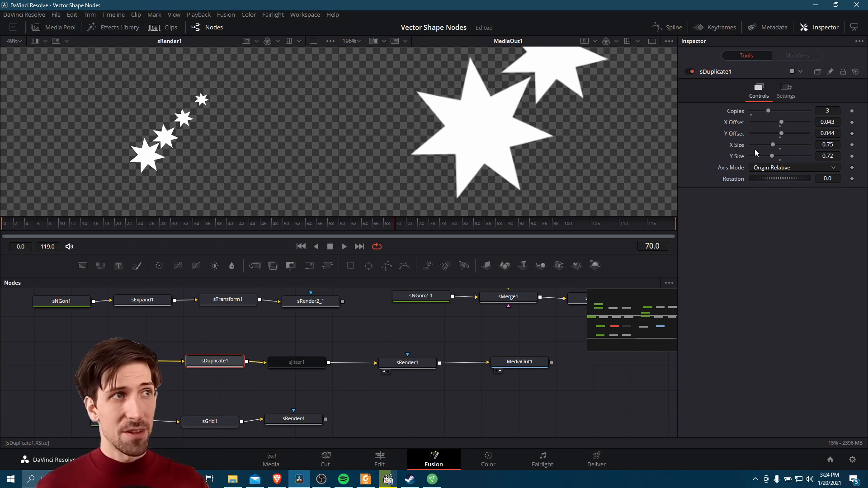
Set both X Size and Y Size of sDuplicate1 to 1.
left_click(828, 145)
type("1")
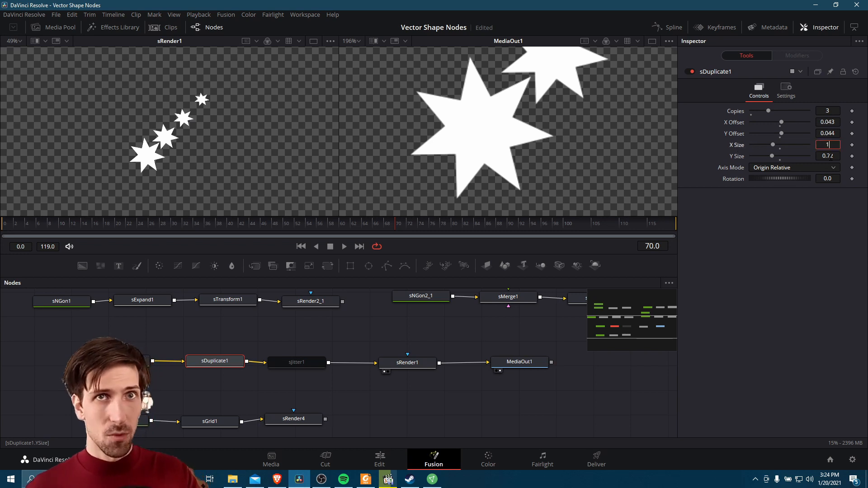
left_click(832, 156)
type("1")
key("Tab")
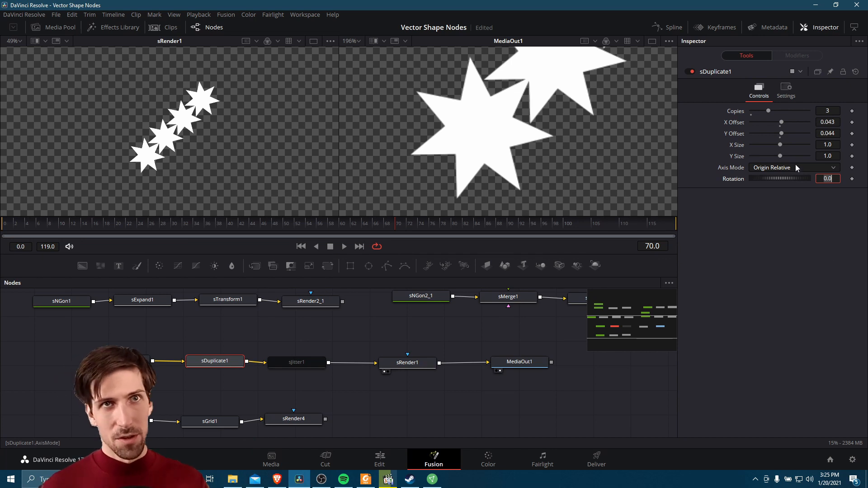
Try growing and shrinking the star copies, ending with 5 copies at X Size 0.75 and Y Size 0.8.
left_click_drag(780, 144, 783, 157)
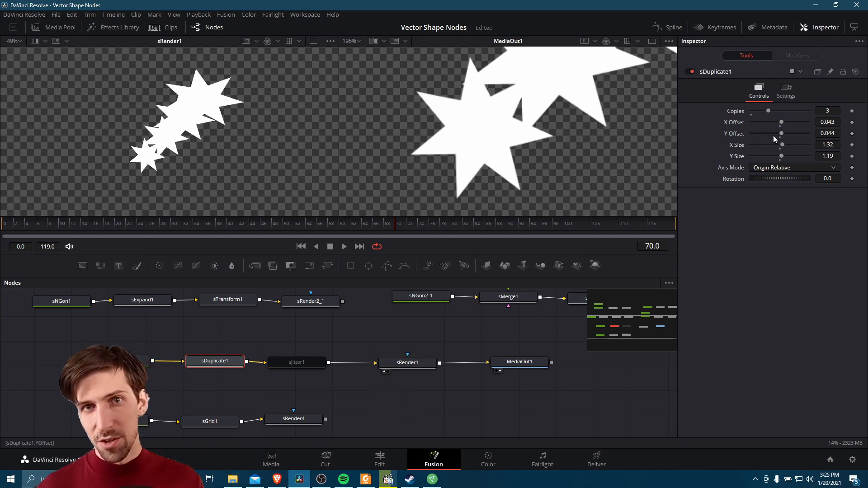
left_click_drag(783, 145, 764, 144)
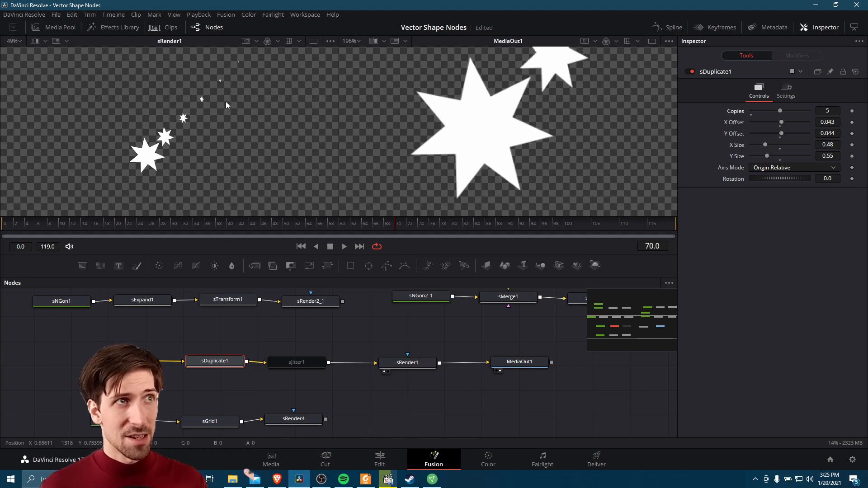
left_click_drag(233, 76, 196, 99)
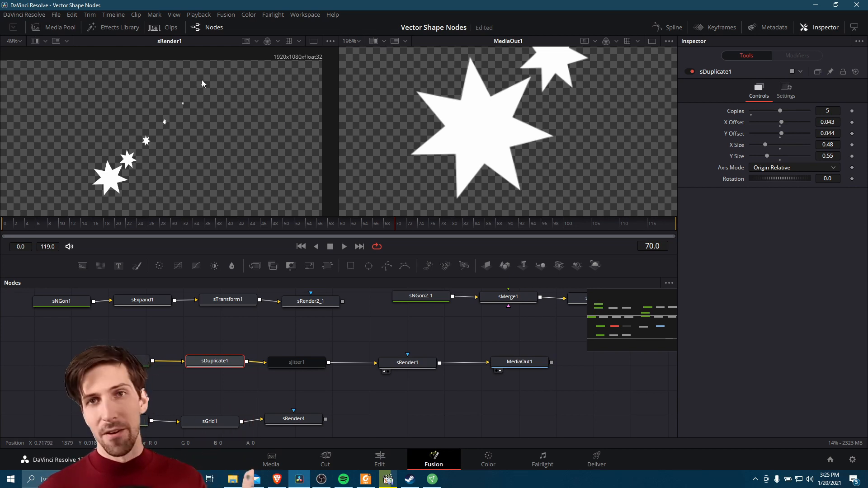
left_click_drag(766, 156, 773, 156)
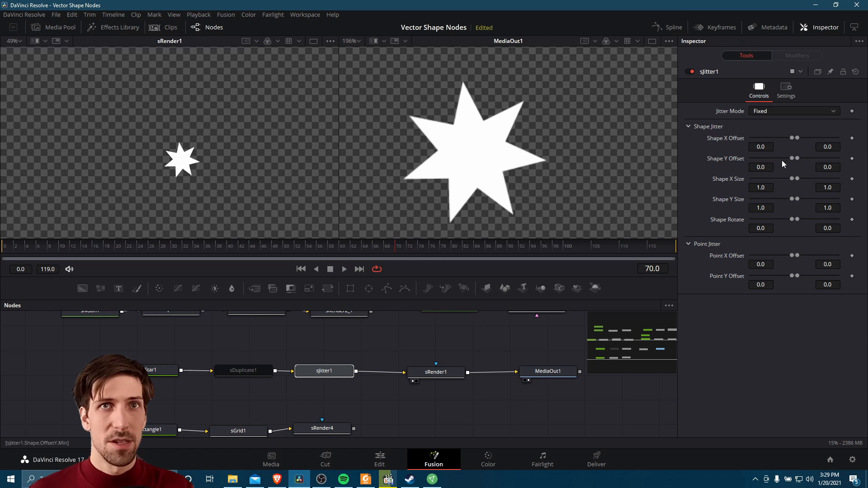
Show sJitter1's controls and set the minimum Shape X Offset to -0.0699.
left_click_drag(258, 352, 252, 398)
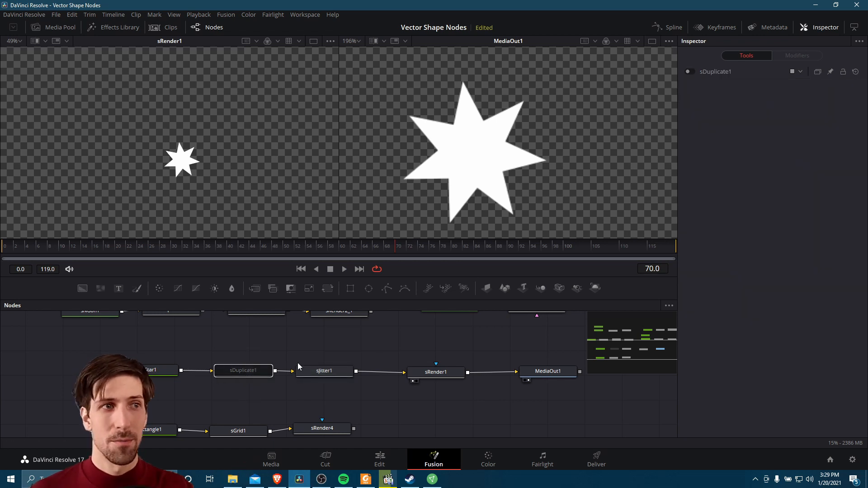
left_click(316, 371)
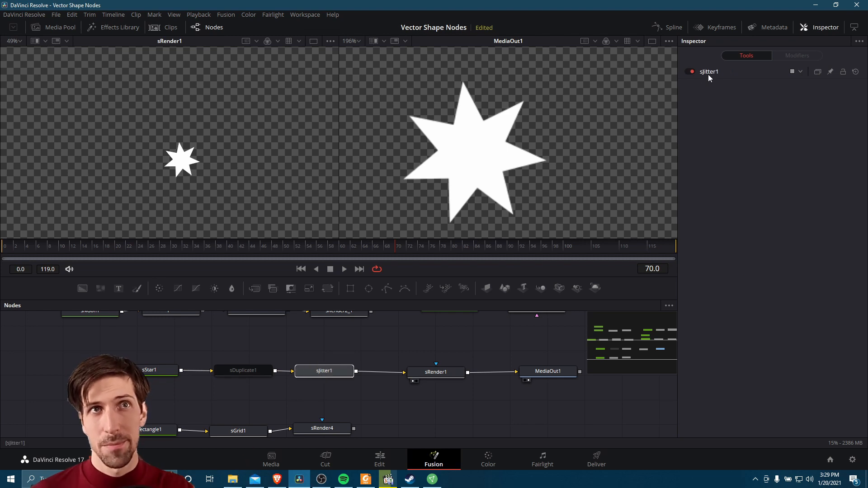
left_click(708, 72)
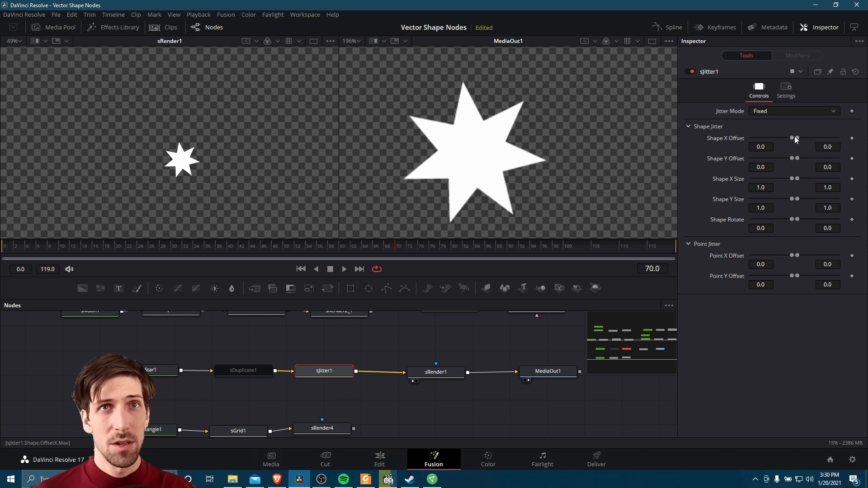
left_click_drag(793, 137, 750, 141)
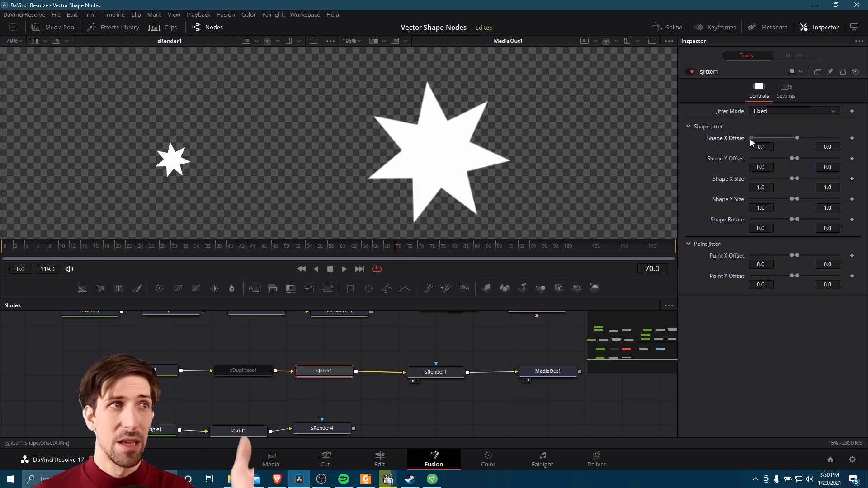
left_click_drag(758, 137, 800, 137)
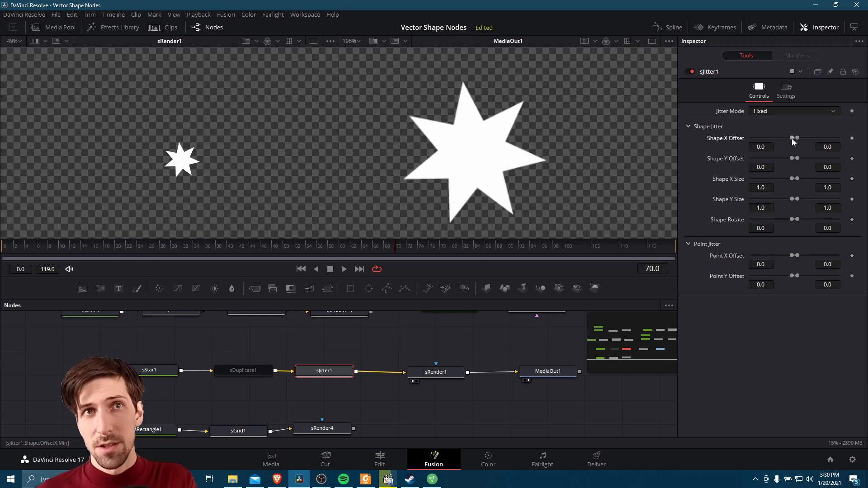
left_click_drag(791, 138, 766, 137)
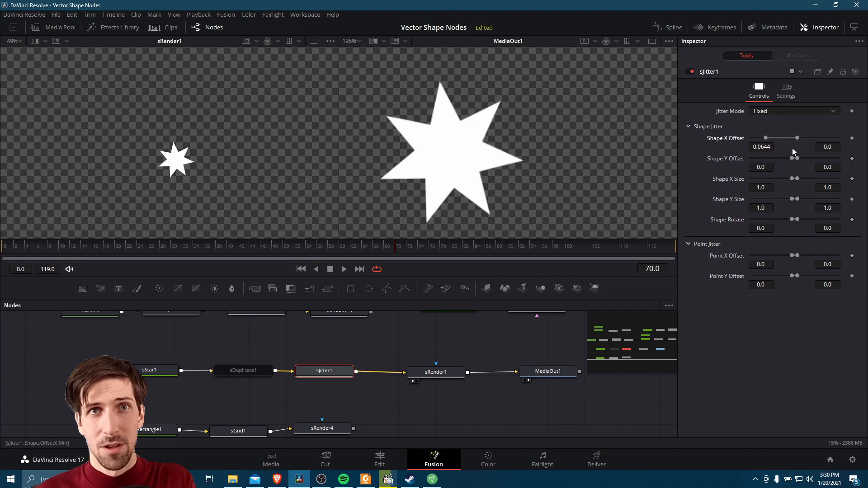
left_click_drag(761, 147, 751, 148)
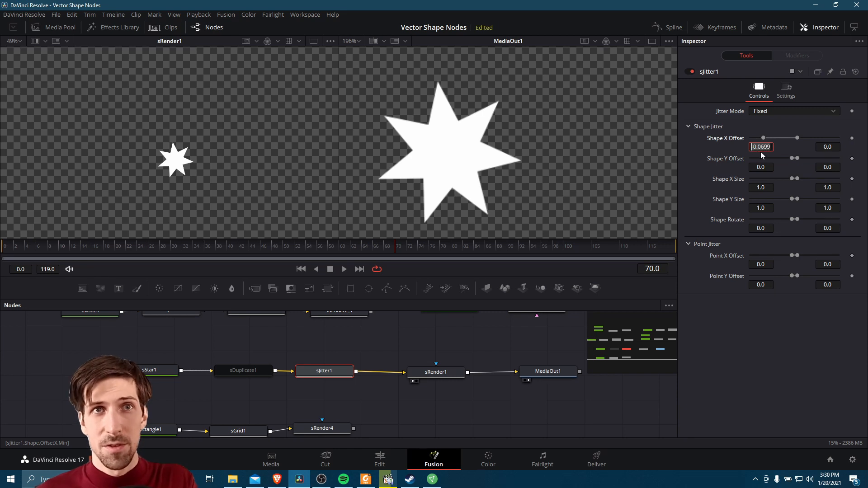
Re-enable sDuplicate1 so that the jitter acts on all the star copies.
left_click(243, 372)
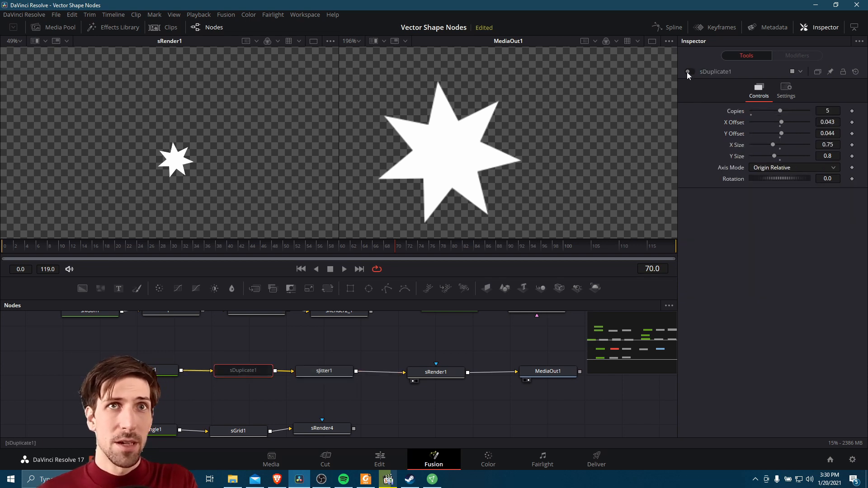
key("ctrl+p")
left_click_drag(220, 137, 204, 158)
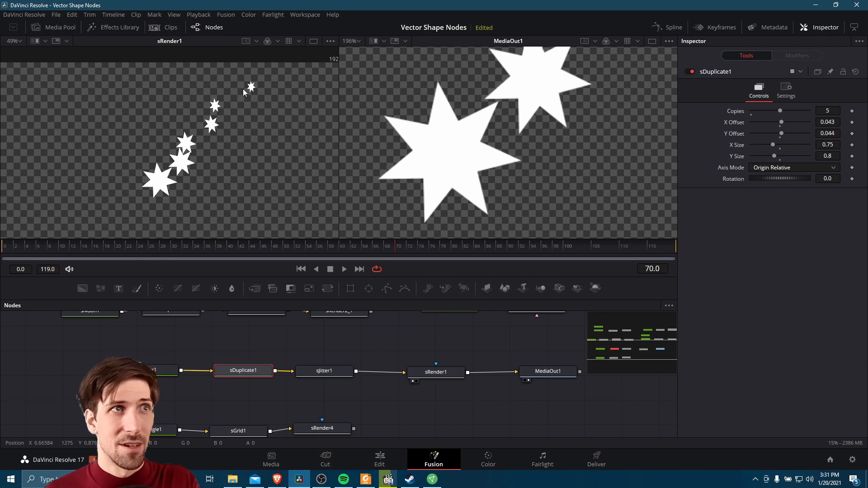
Set sJitter1's Shape X Size range to 0.4 through 1.589, and compare with sDuplicate1's settings.
left_click(324, 372)
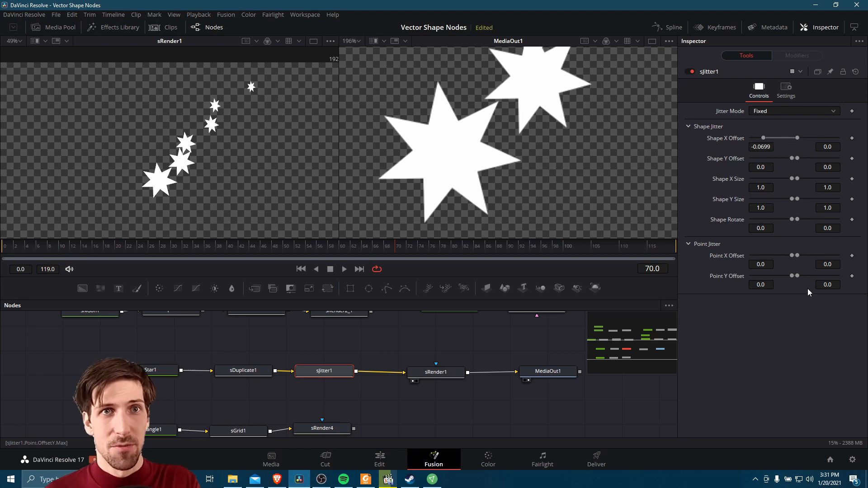
left_click_drag(792, 180, 821, 180)
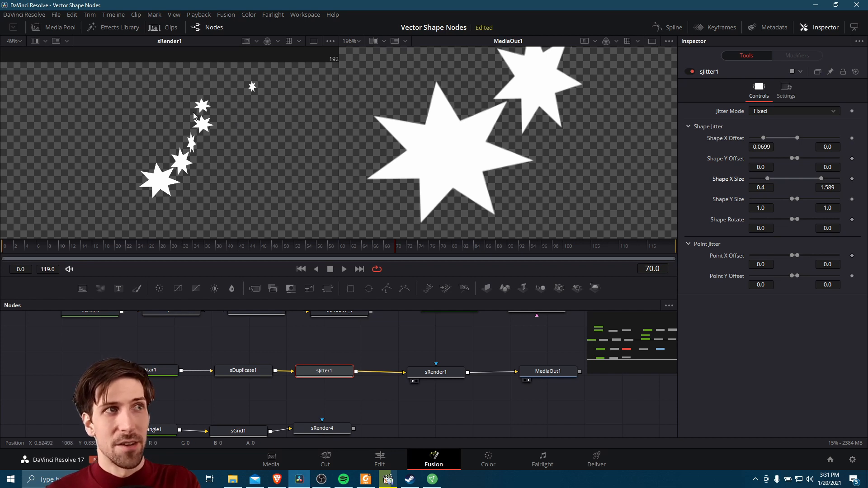
left_click(245, 373)
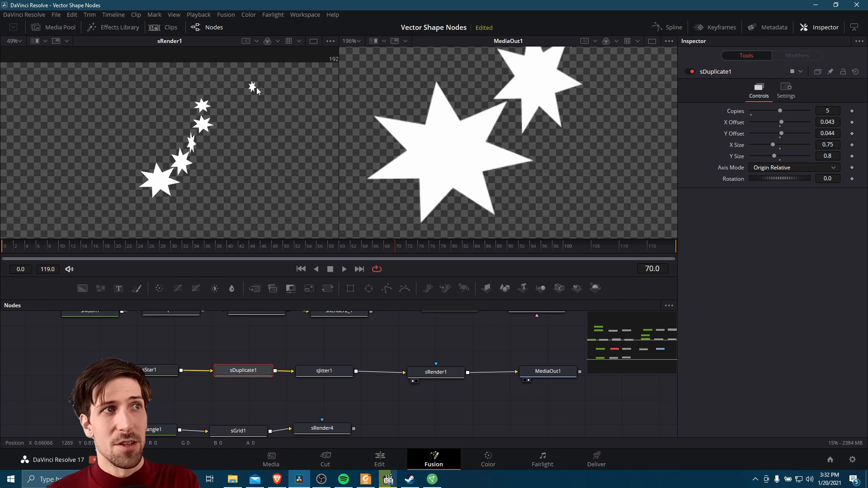
Set sJitter1's Shape Rotate range to 217.7 through 360 and its minimum Point X Offset to -0.0606.
left_click(324, 370)
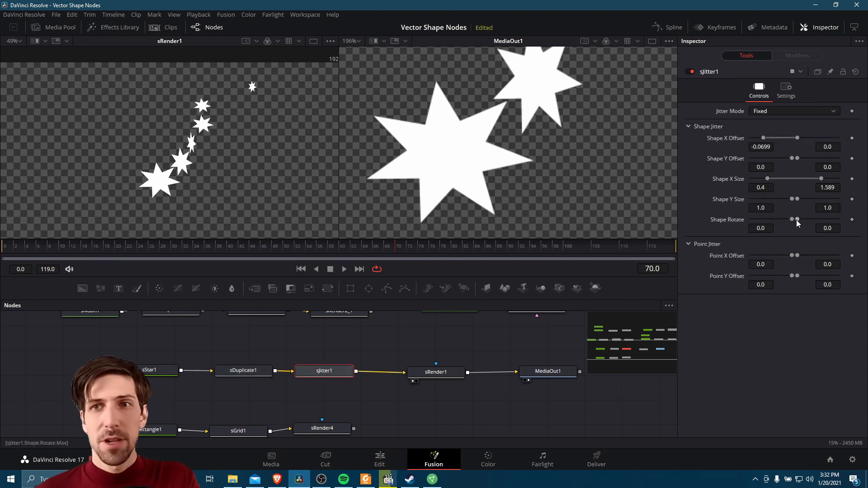
left_click_drag(792, 220, 772, 220)
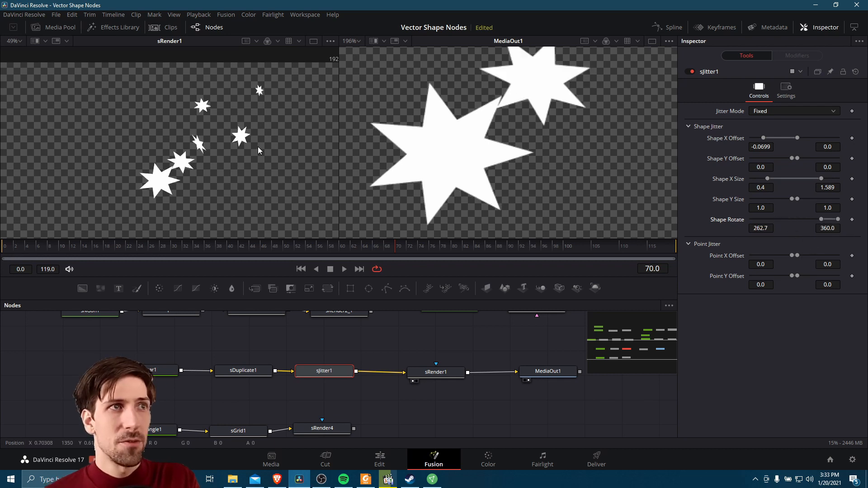
left_click_drag(762, 228, 742, 229)
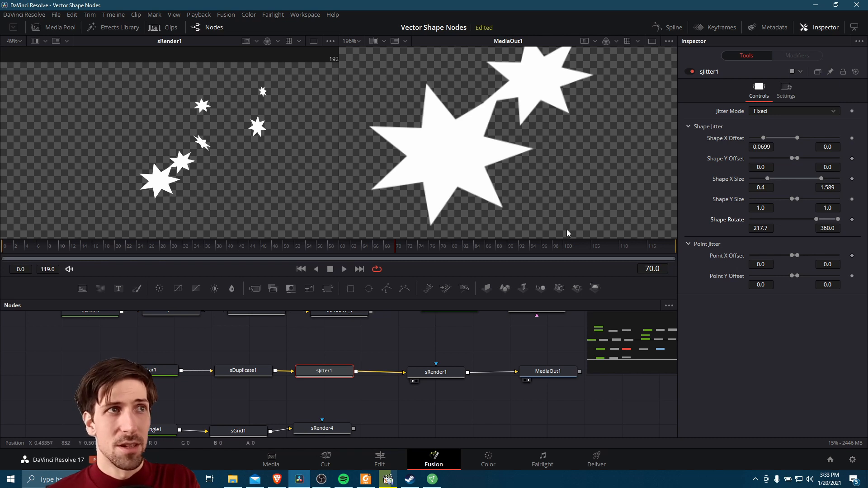
left_click_drag(761, 265, 734, 266)
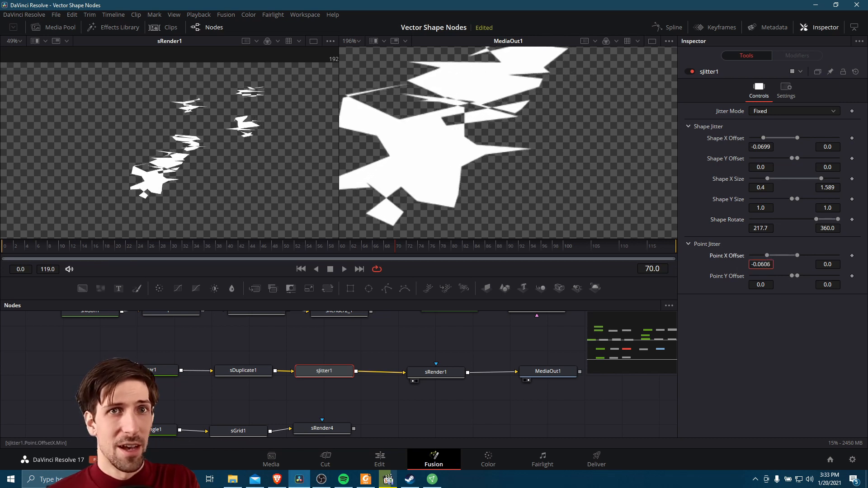
Try widening sJitter1's Point X Offset range to -0.0614 through 0.04, and vary its minimum offsets.
left_click_drag(828, 265, 846, 265)
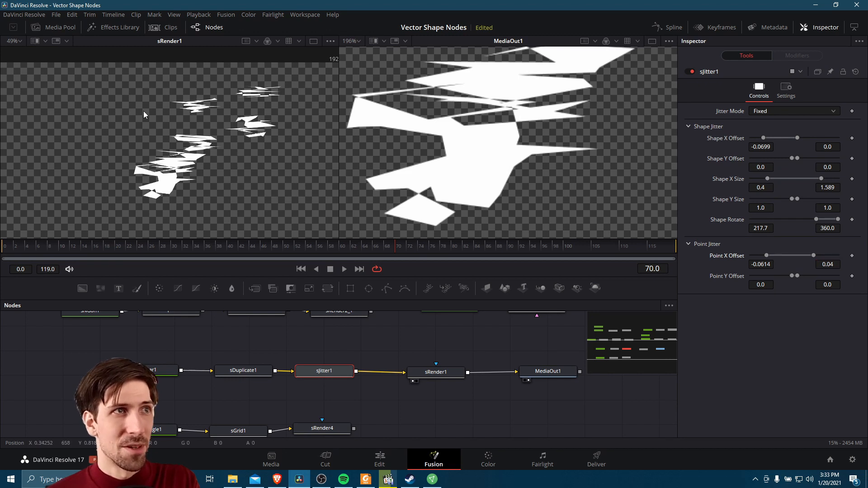
left_click_drag(761, 264, 819, 265)
left_click_drag(761, 285, 766, 284)
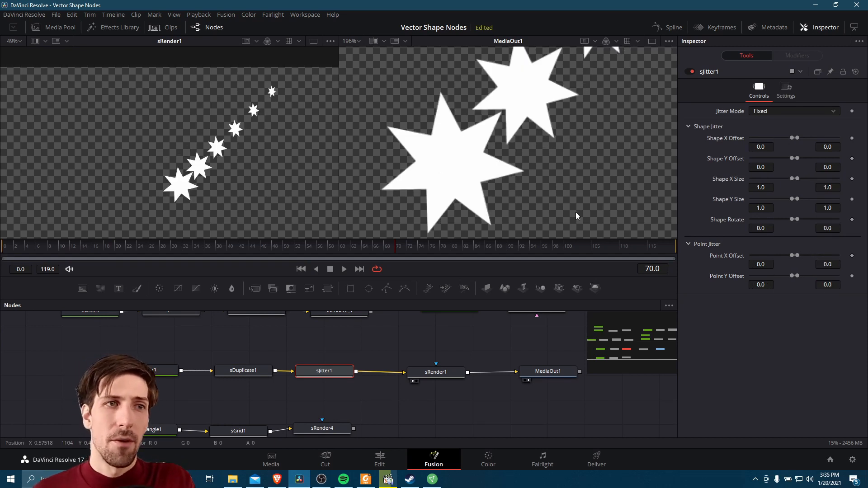
Set sJitter1's Shape Rotate range to -116 through 136 and play the composition to check for motion.
left_click(175, 371)
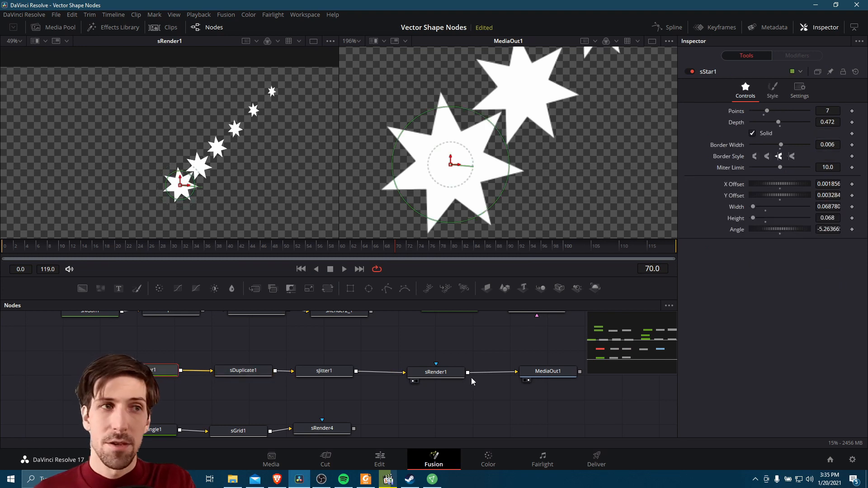
left_click(327, 370)
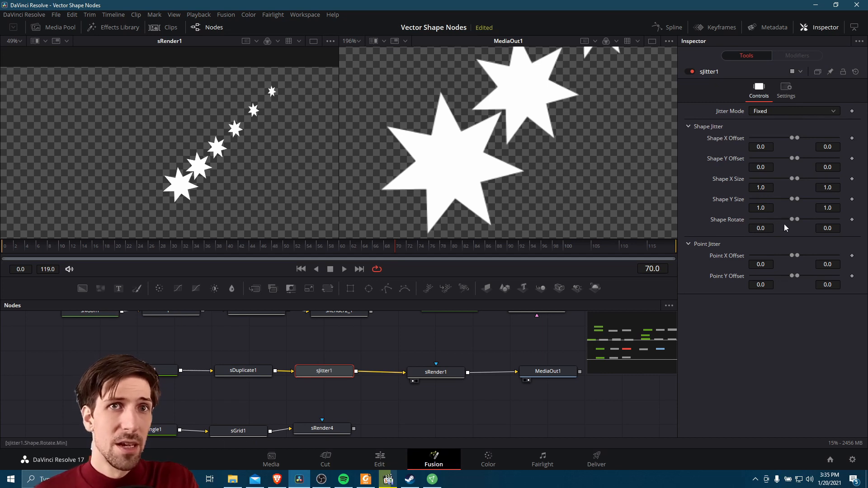
left_click_drag(789, 219, 813, 220)
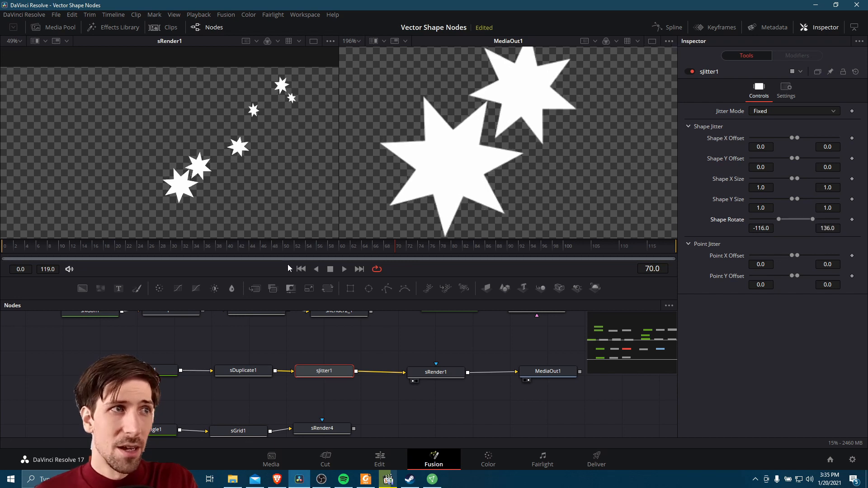
left_click(344, 269)
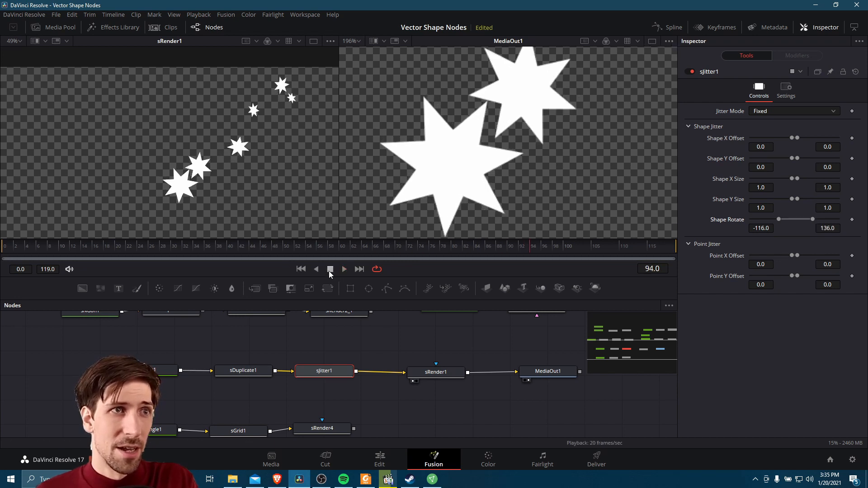
left_click(330, 271)
Keyframe sJitter1's Shape Rotate at frame 0 and at frame 60 with a minimum of -224, and preview the animation.
left_click(54, 245)
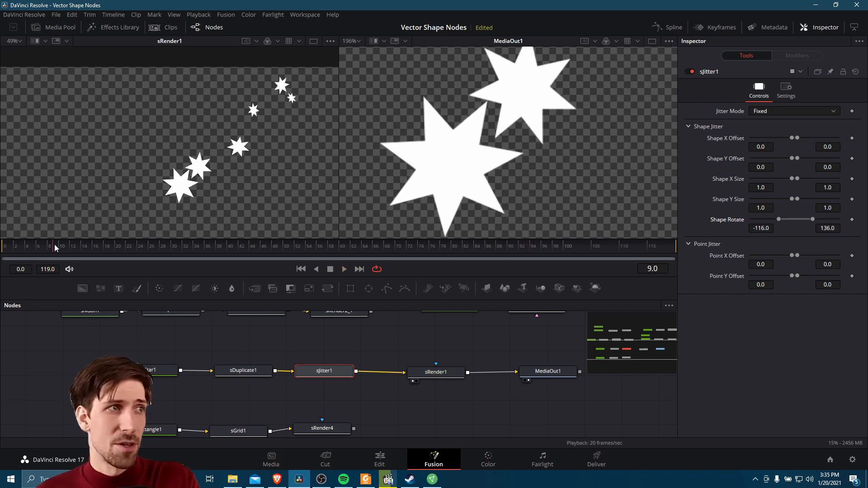
left_click(852, 220)
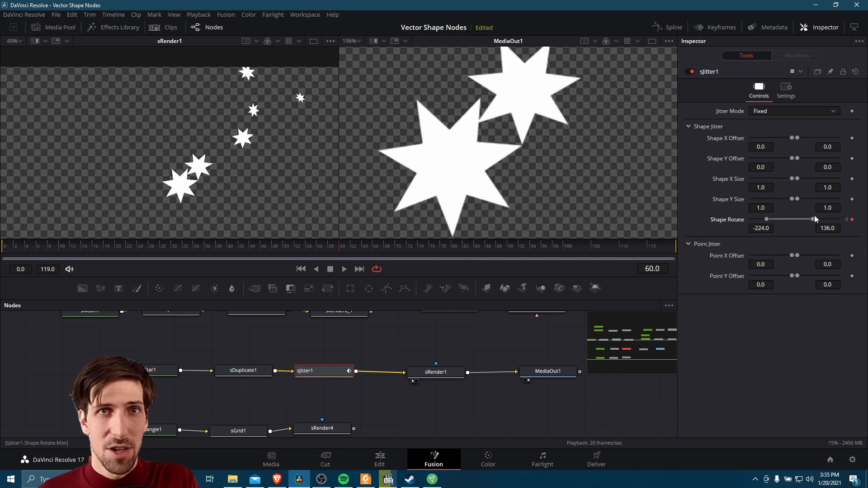
left_click(16, 246)
left_click_drag(16, 246, 4, 247)
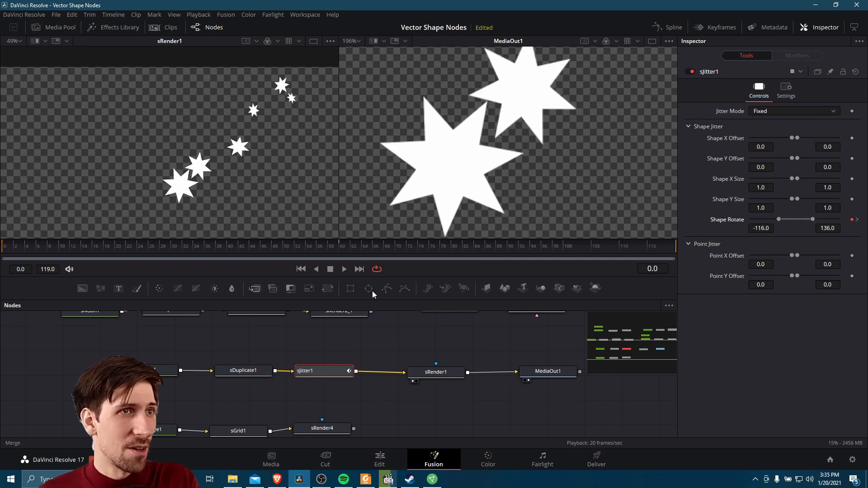
left_click(344, 269)
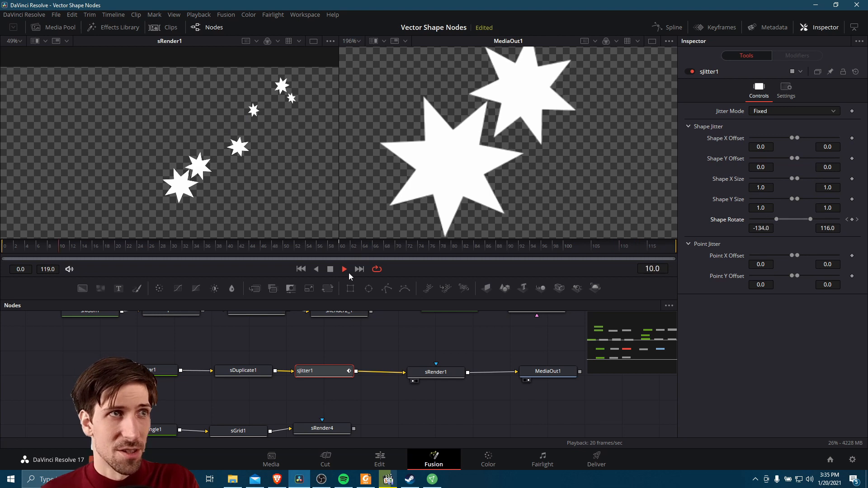
left_click(330, 269)
Set the frame 60 Shape Rotate keyframe to a range of -300 through 188 and replay the animation from the start.
left_click(338, 246)
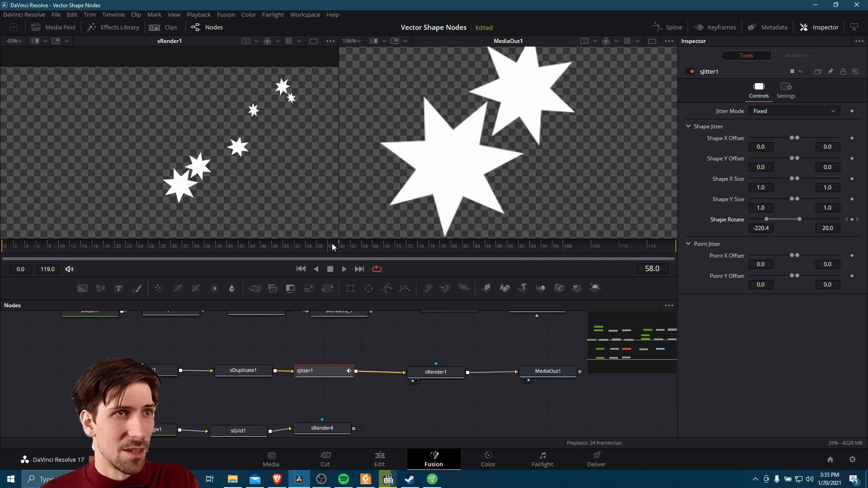
left_click(343, 247)
left_click_drag(799, 219, 763, 224)
left_click(4, 248)
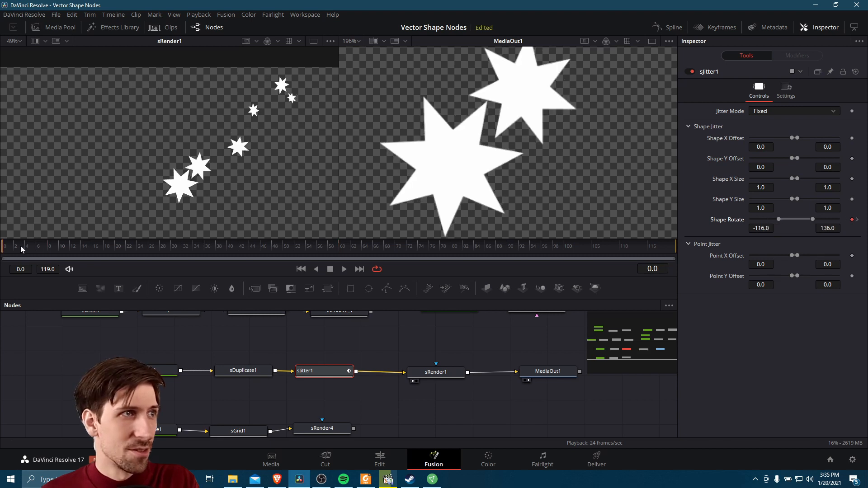
left_click(344, 269)
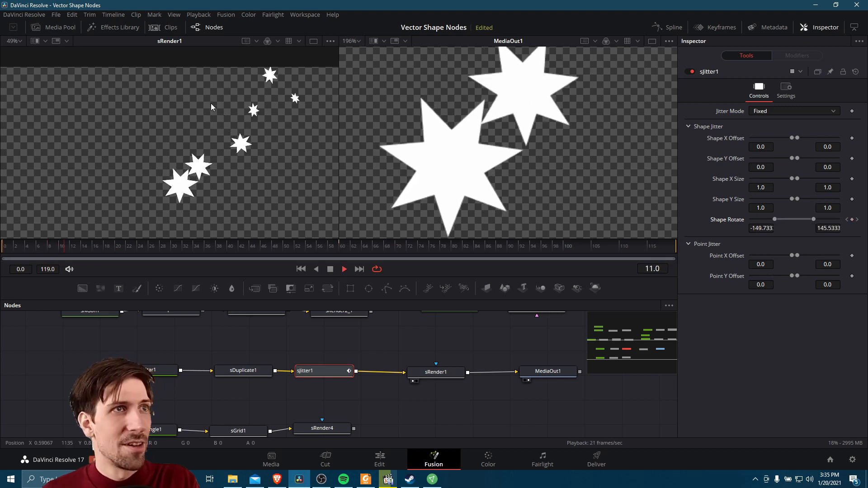
left_click(330, 271)
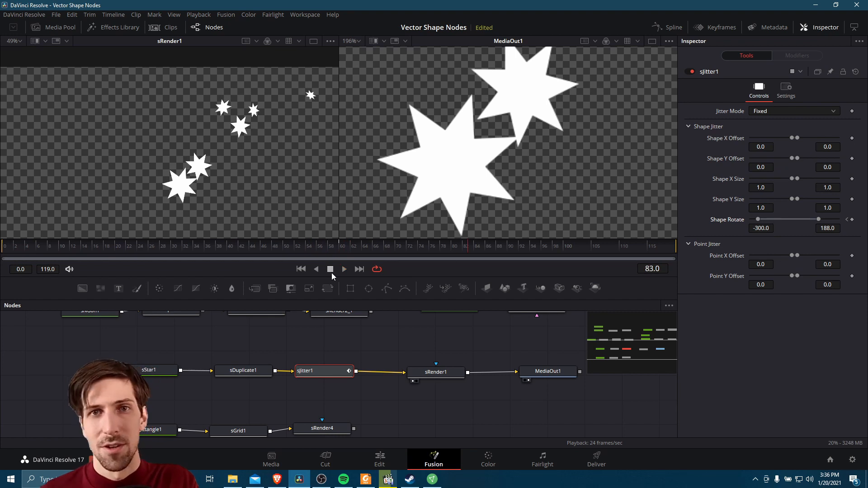
Route sRender4 into MediaOut1, align the two nodes, and show sRender4 in the first viewer.
left_click_drag(394, 343, 383, 374)
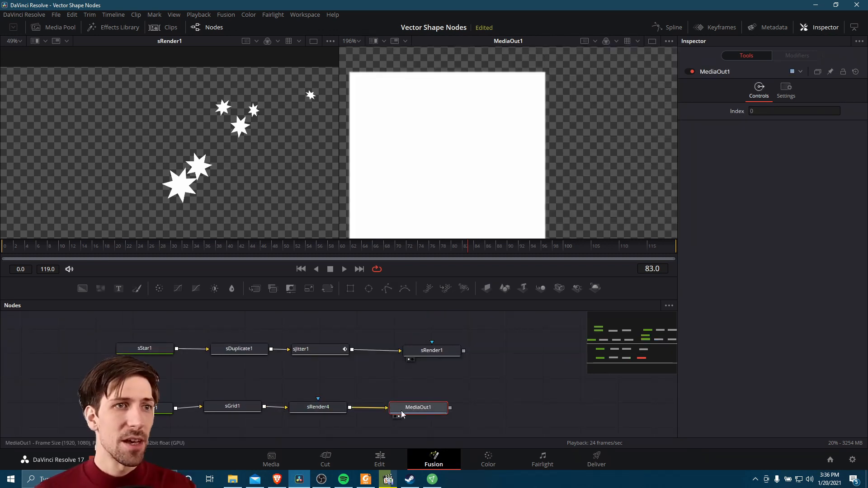
left_click_drag(401, 415, 415, 409)
left_click_drag(330, 409, 342, 408)
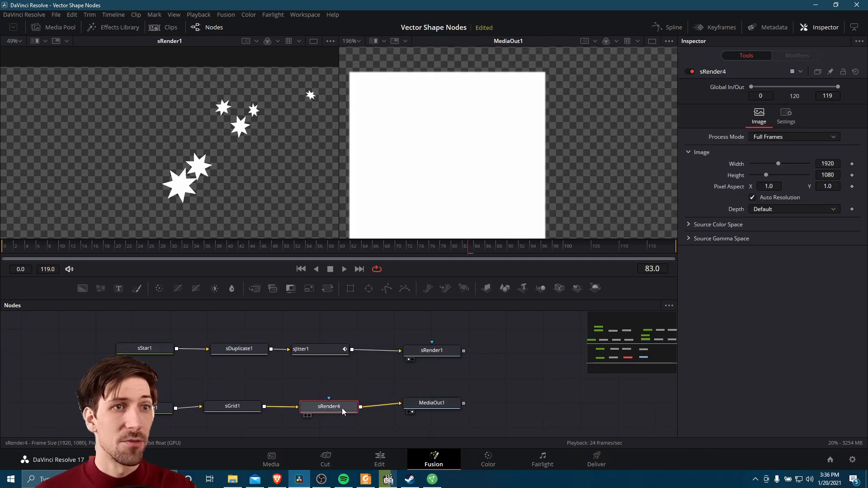
left_click(304, 417)
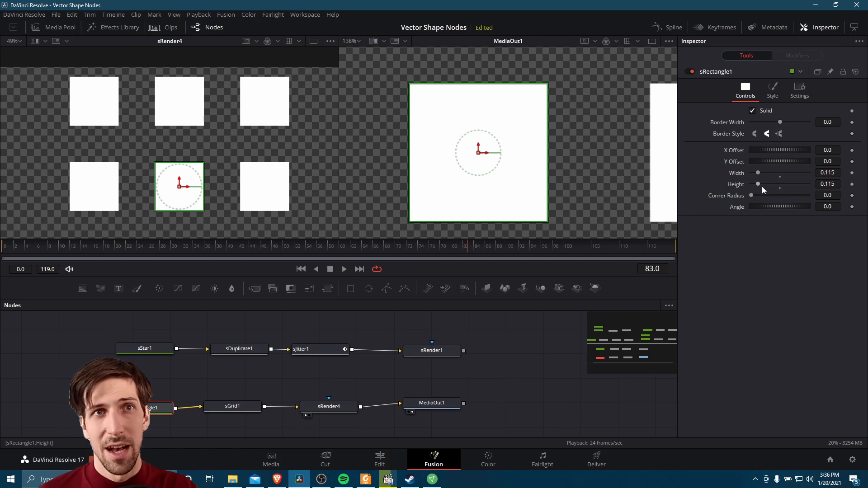
Try rotating sRectangle1 to angles of 44.3 and -313.1, and reset its Angle to 0.
mouse_move(751, 193)
left_mouse_down()
mouse_move(772, 190)
mouse_move(734, 194)
left_mouse_up()
left_click_drag(795, 209, 770, 218)
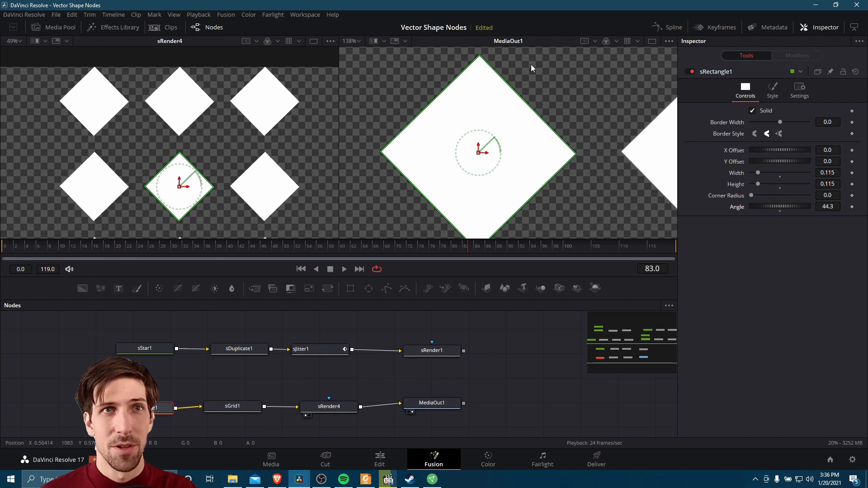
left_click_drag(785, 209, 705, 213)
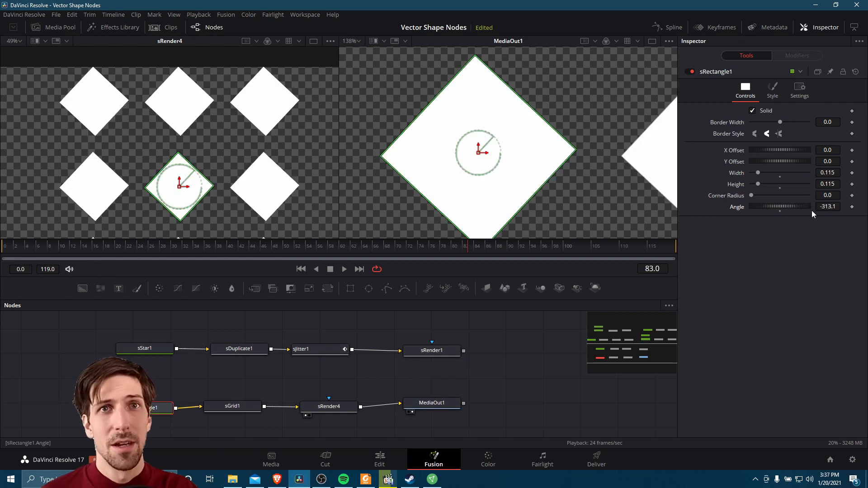
double_click(830, 207)
type("0")
key("Tab")
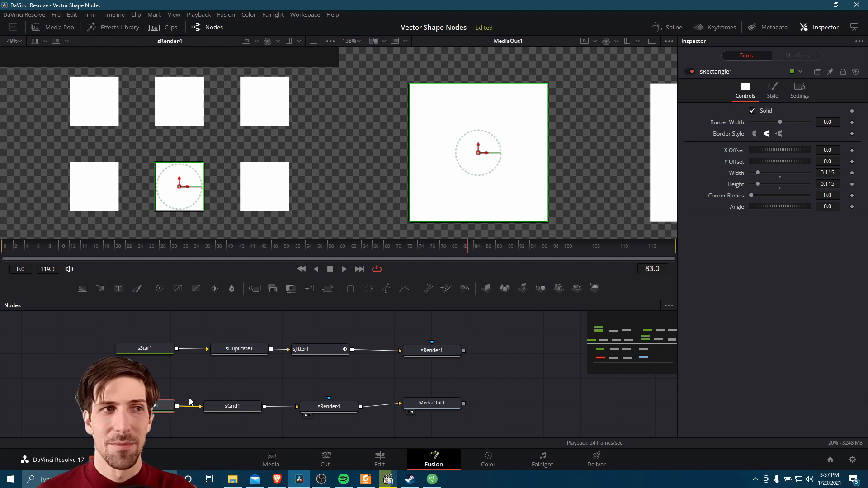
Set sGrid1's Grid Cells X to 6, X Offset to 0.166 and Y Offset to 0.148.
left_click(230, 406)
scroll(224, 132, "down", 2)
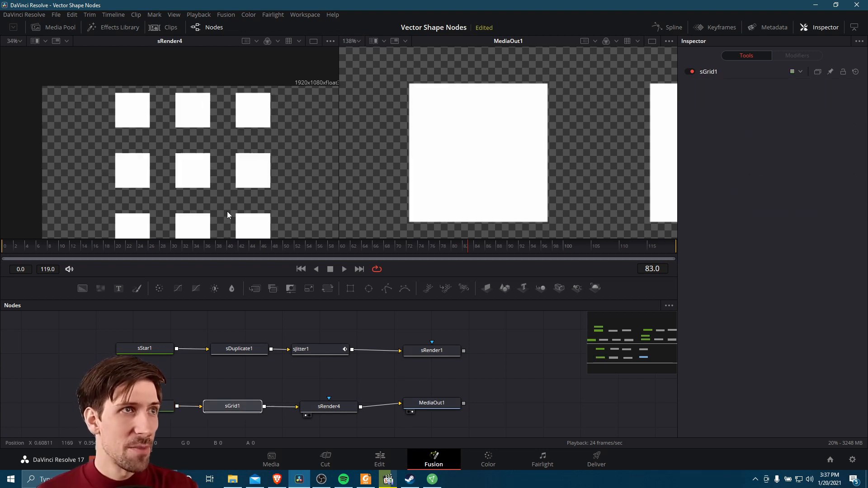
left_click_drag(227, 211, 213, 191)
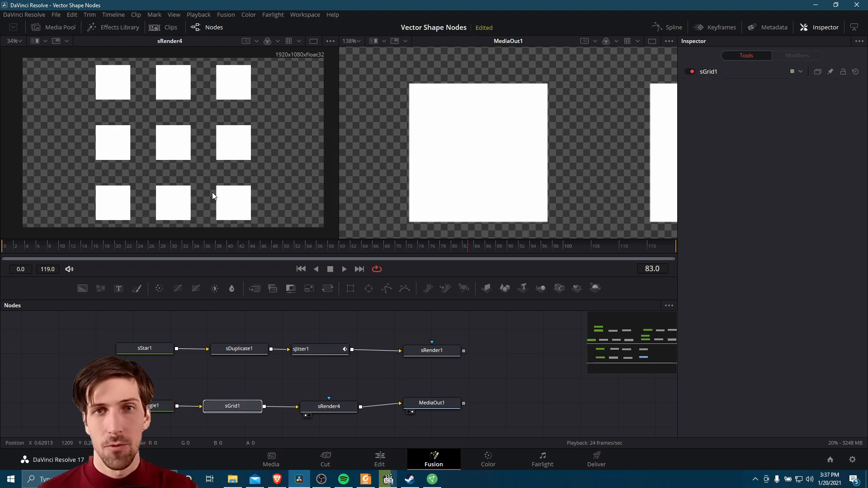
left_click(718, 71)
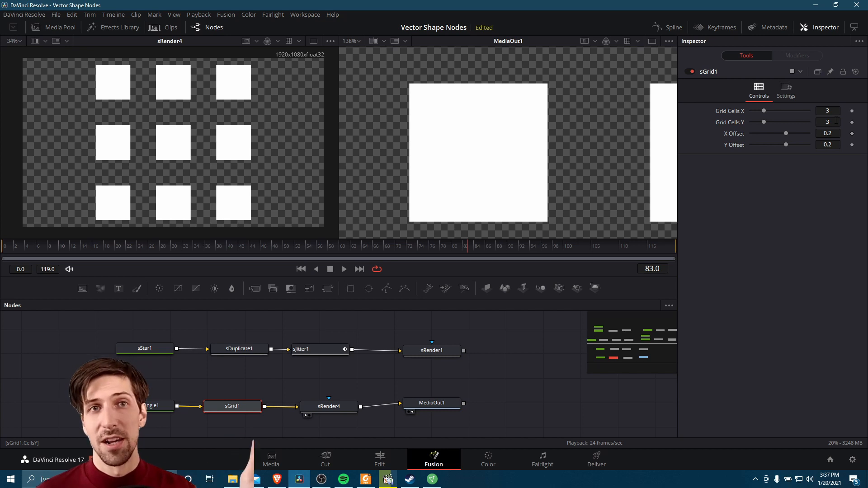
left_click_drag(763, 110, 770, 111)
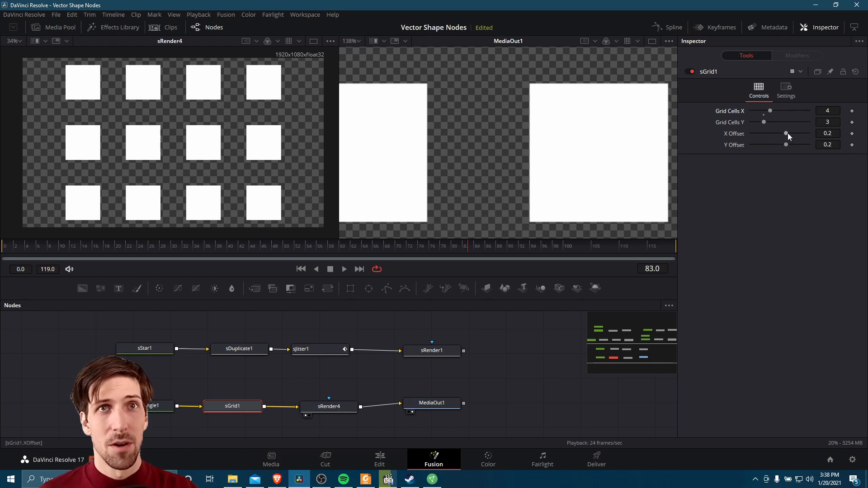
left_click_drag(788, 133, 809, 145)
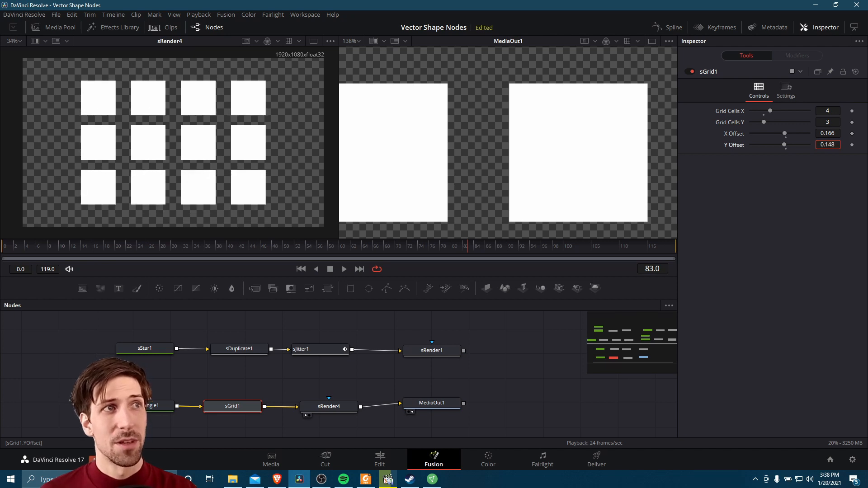
left_click_drag(770, 111, 781, 112)
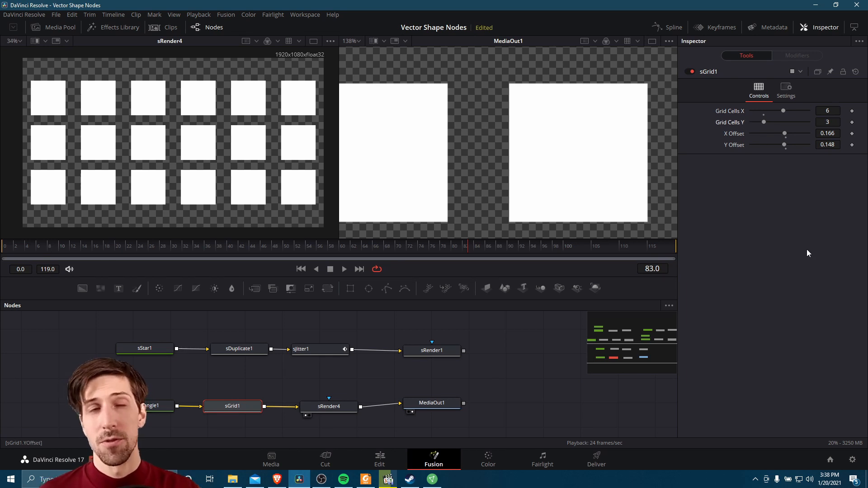
Connect sRender2_1 to MediaOut1 instead of sRender4, and show sRender2_1 and MediaOut1 in separate viewers.
left_click_drag(329, 406, 322, 403)
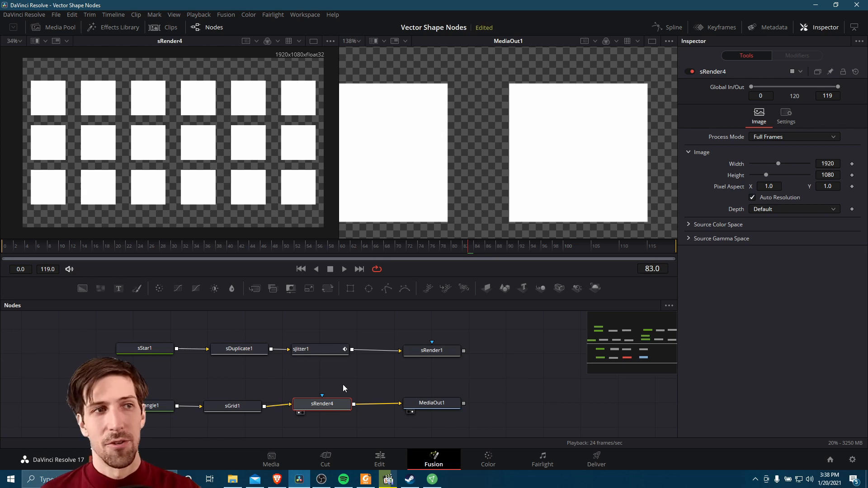
left_click_drag(349, 385, 367, 396)
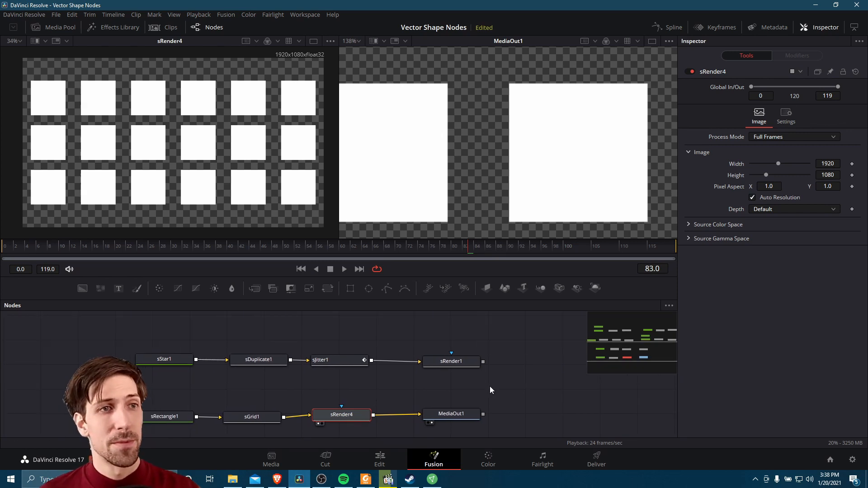
mouse_move(485, 392)
left_mouse_down()
mouse_move(501, 439)
mouse_move(479, 405)
left_mouse_up()
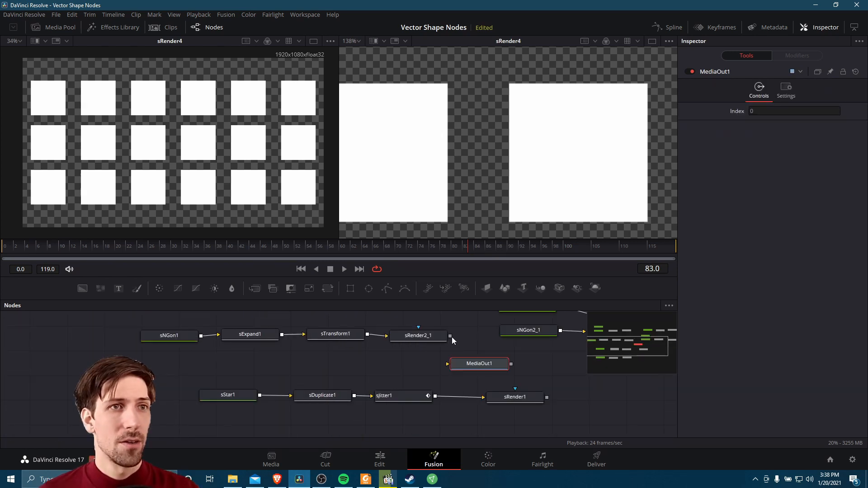
left_click_drag(451, 336, 448, 366)
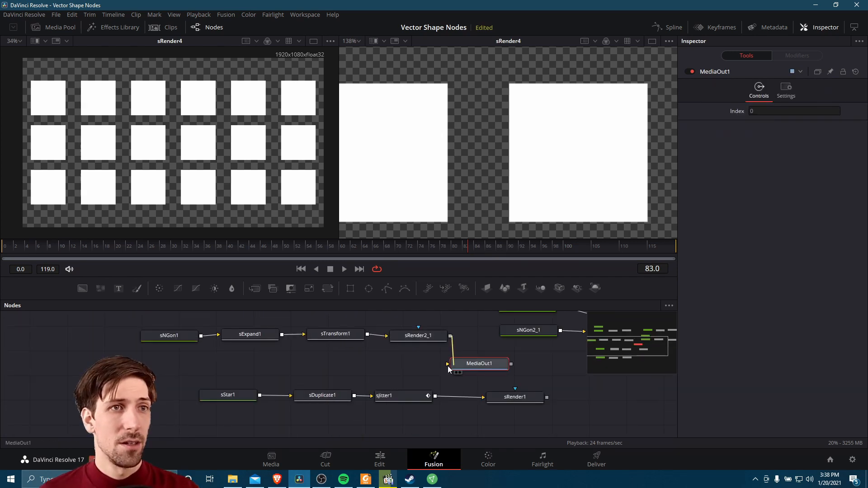
left_click(460, 373)
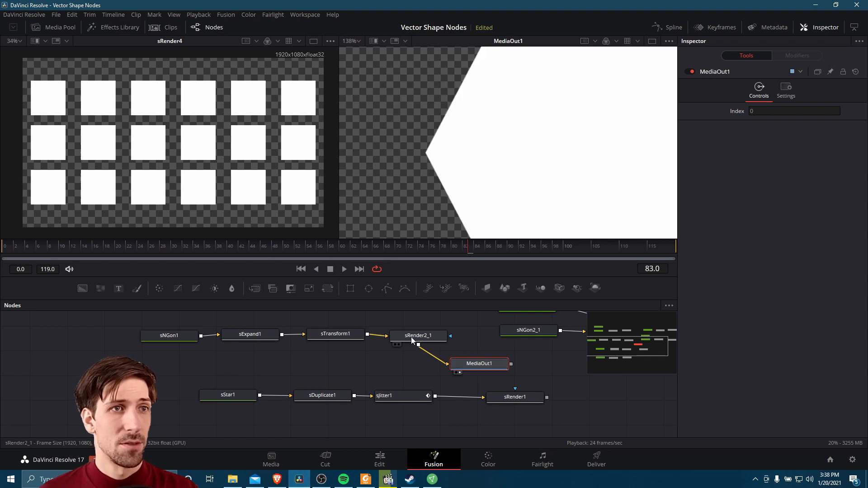
left_click(411, 337)
left_click(395, 345)
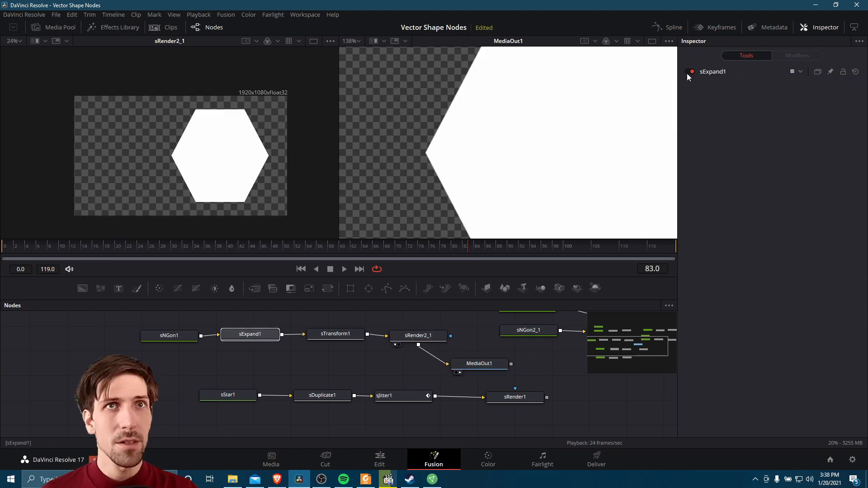
Disable the sExpand1 node and show sNGon1's controls with its hexagon enlarged in the viewer.
left_click(688, 73)
left_click(182, 339)
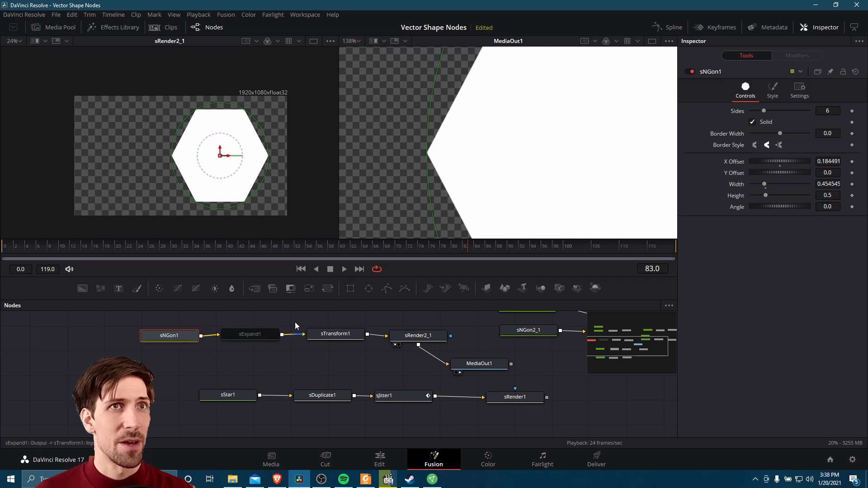
scroll(240, 161, "up", 2)
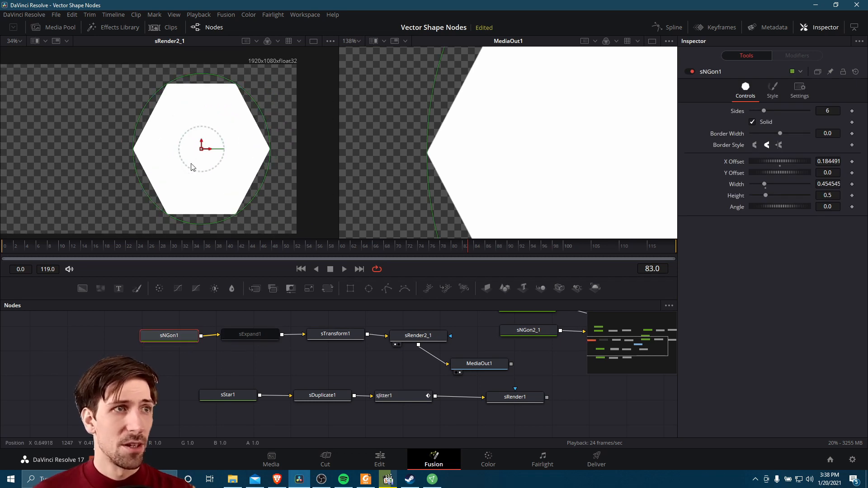
mouse_move(239, 177)
left_mouse_down()
mouse_move(241, 188)
mouse_move(224, 179)
left_mouse_up()
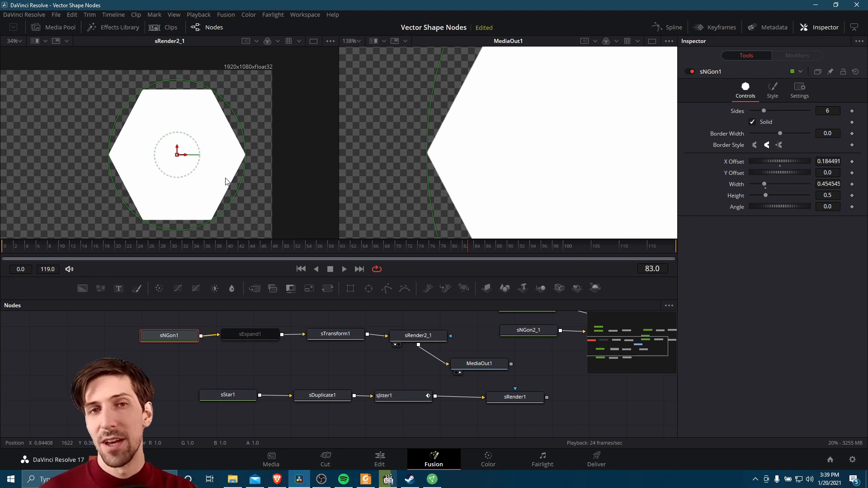
Set sNGon1's Sides to 7 and Height to 0.362, and reset its Angle to 0.
left_click_drag(763, 111, 768, 114)
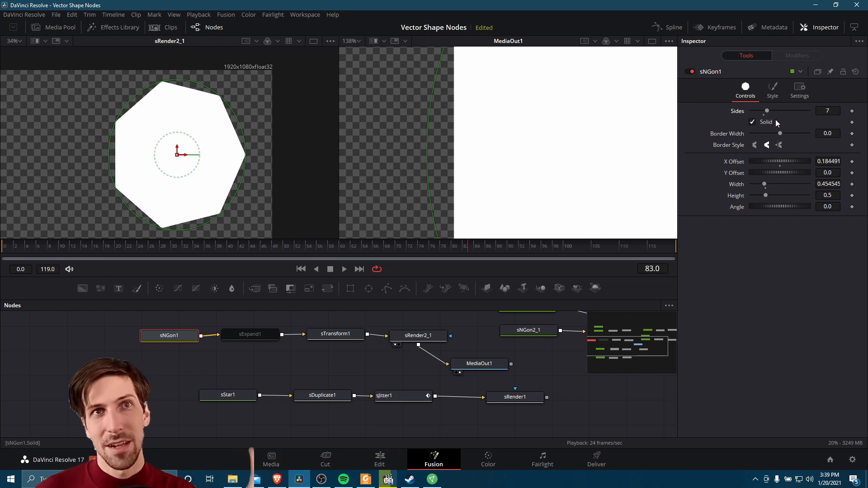
mouse_move(769, 112)
left_mouse_down()
mouse_move(831, 112)
mouse_move(753, 112)
mouse_move(767, 111)
left_mouse_up()
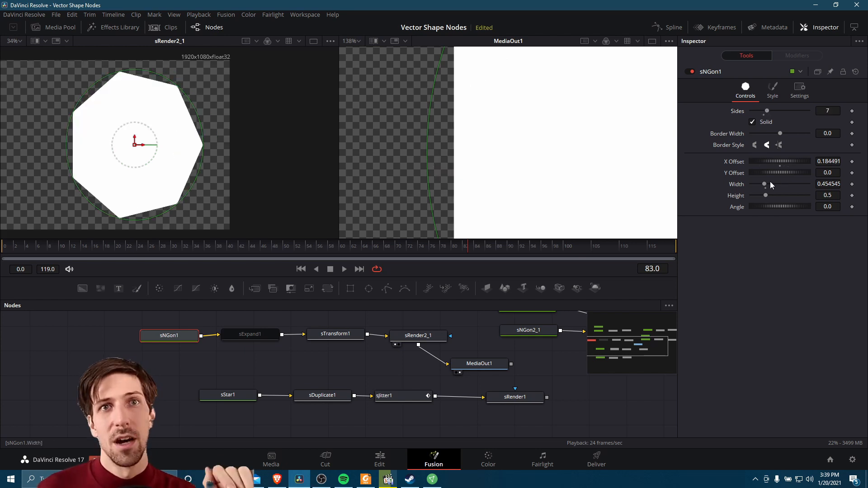
mouse_move(767, 193)
left_mouse_down()
mouse_move(765, 205)
mouse_move(774, 206)
left_mouse_up()
left_click(831, 206)
type("0")
key("Tab")
Re-enable the sExpand1 node between sNGon1 and sTransform1.
left_click(271, 335)
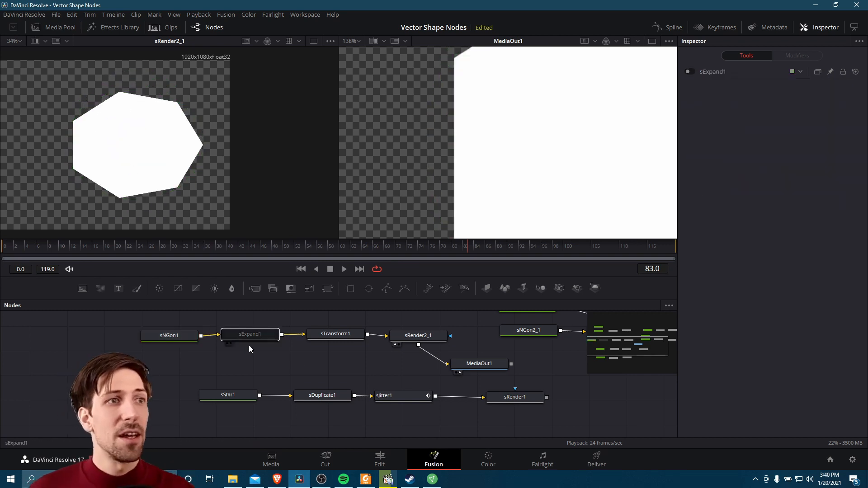
left_click_drag(291, 355, 273, 366)
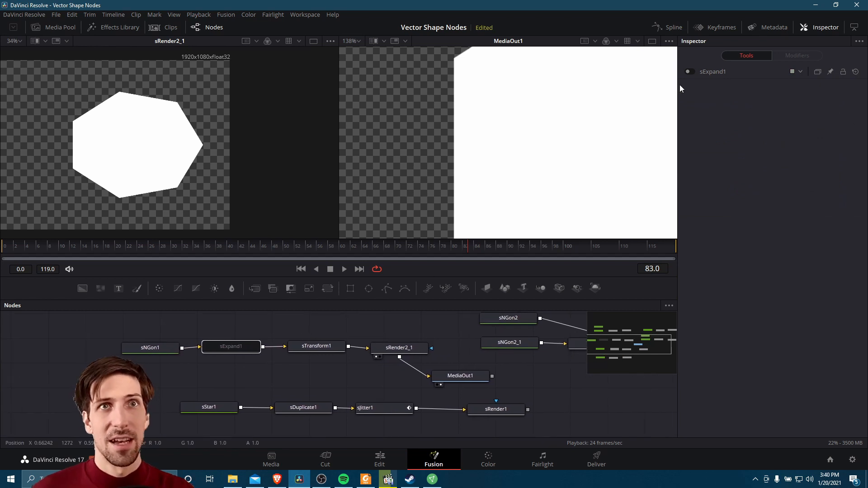
left_click(689, 71)
left_click(233, 348)
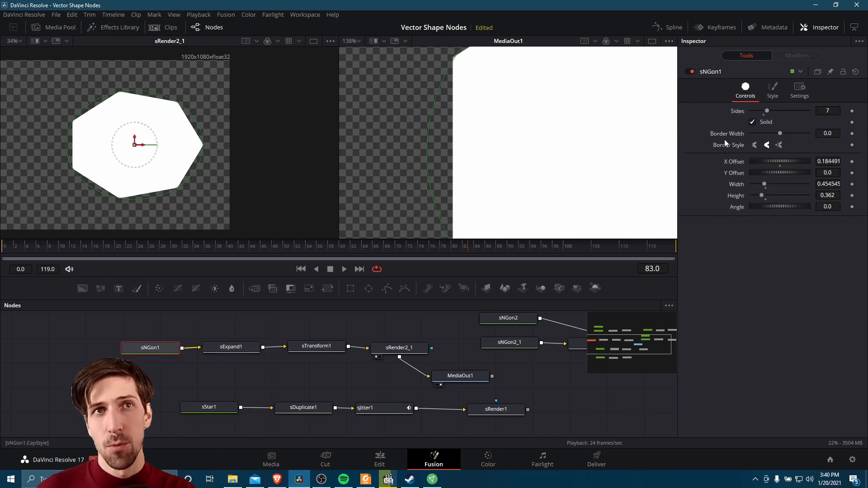
Move sNGon1 further away from sExpand1 in the node graph and compare the two nodes' controls.
mouse_move(155, 352)
left_mouse_down()
mouse_move(161, 347)
mouse_move(153, 352)
left_mouse_up()
left_click_drag(252, 348, 255, 352)
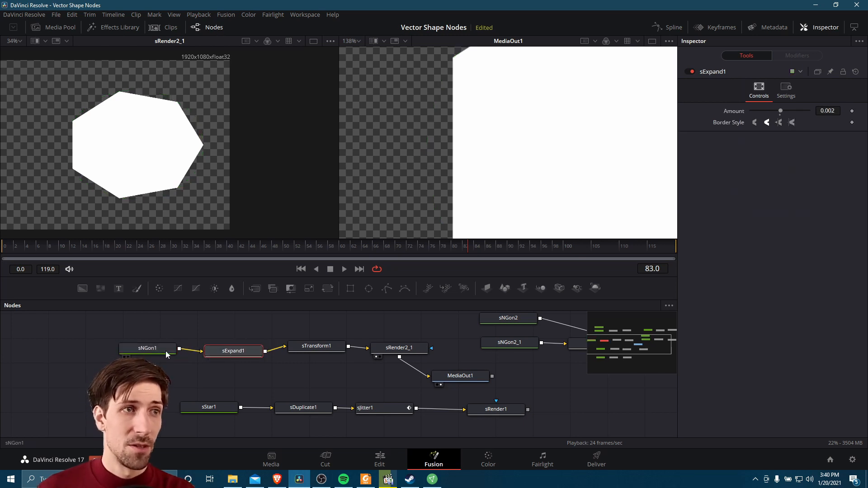
left_click_drag(166, 351, 150, 355)
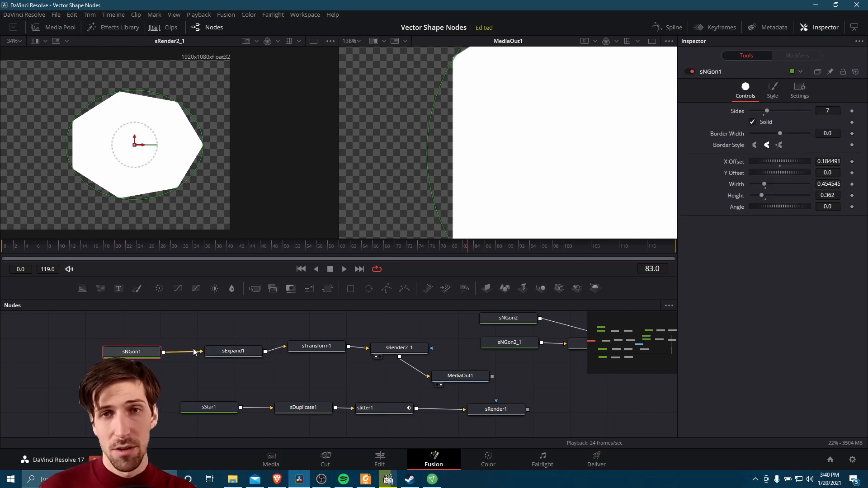
left_click(231, 352)
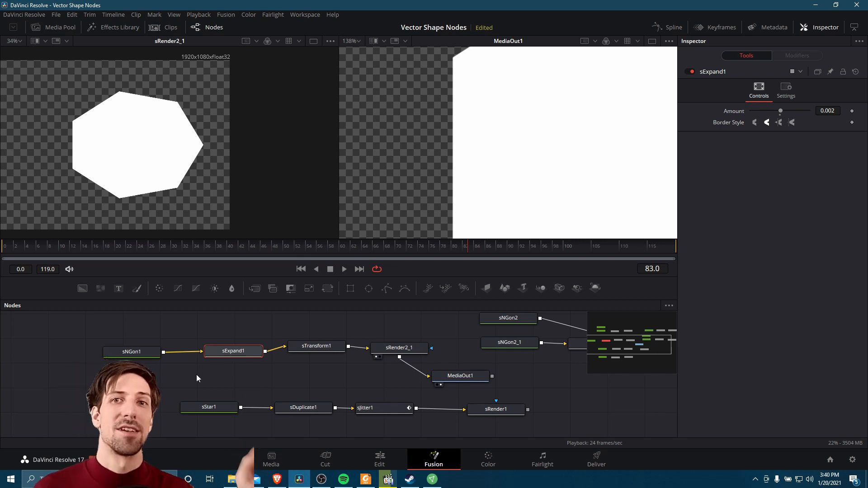
left_click(142, 349)
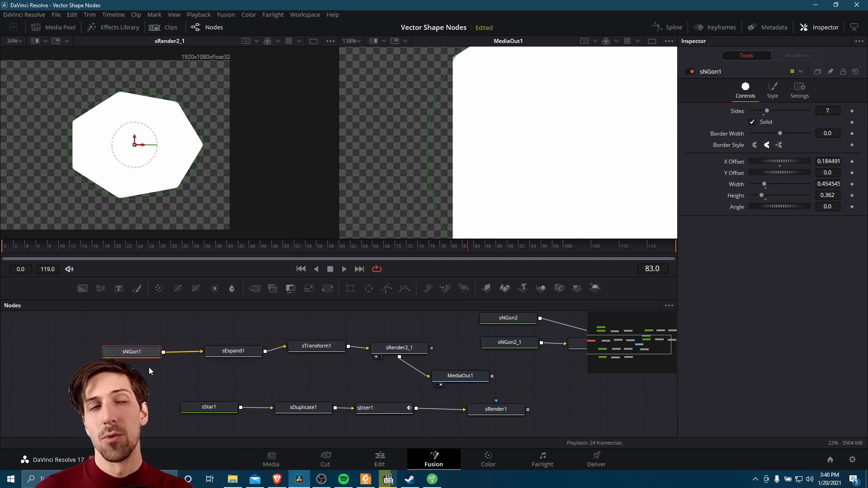
left_click_drag(147, 355, 140, 356)
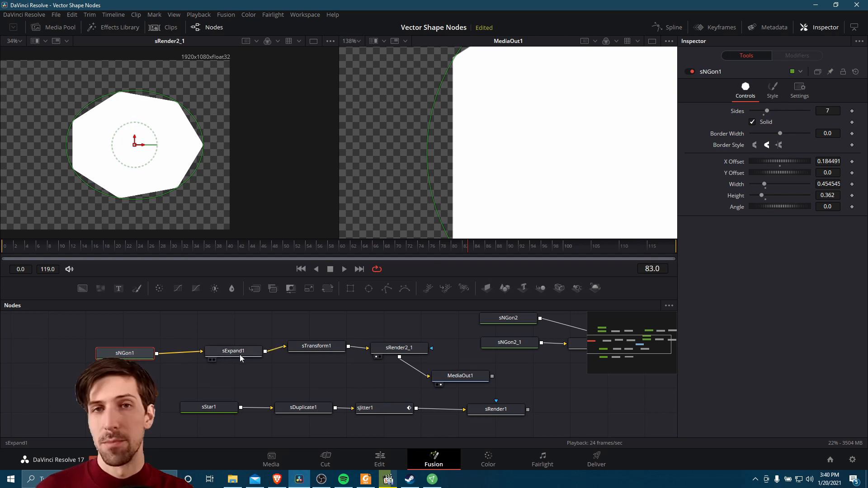
left_click_drag(240, 354, 235, 358)
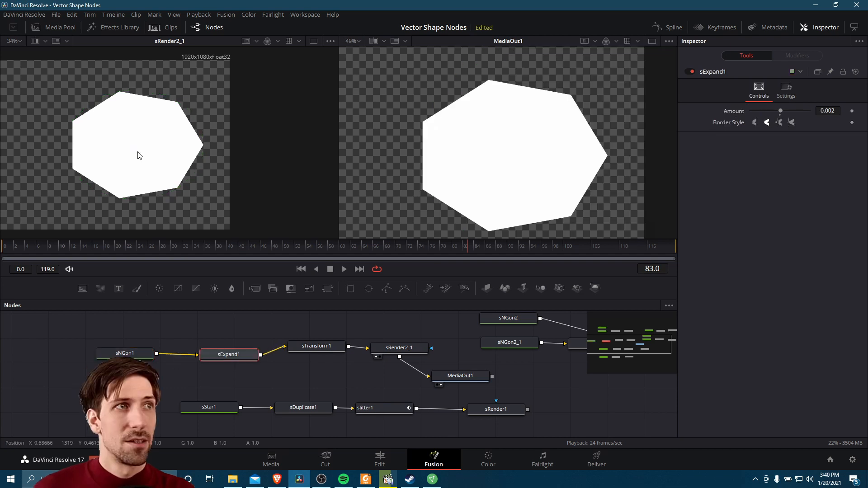
Try growing the polygon with an sExpand1 Amount of 0.079 and switching between the mitered and other border styles.
left_click_drag(143, 153, 139, 156)
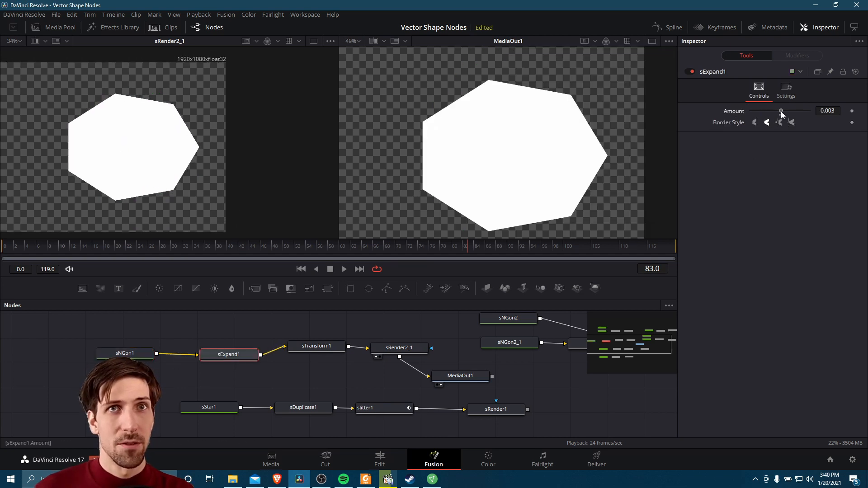
left_click_drag(780, 111, 803, 111)
left_click(781, 123)
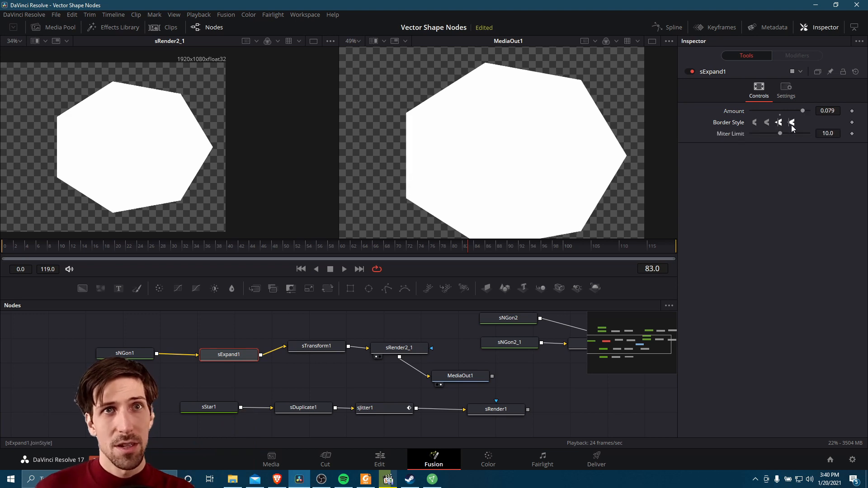
left_click(753, 125)
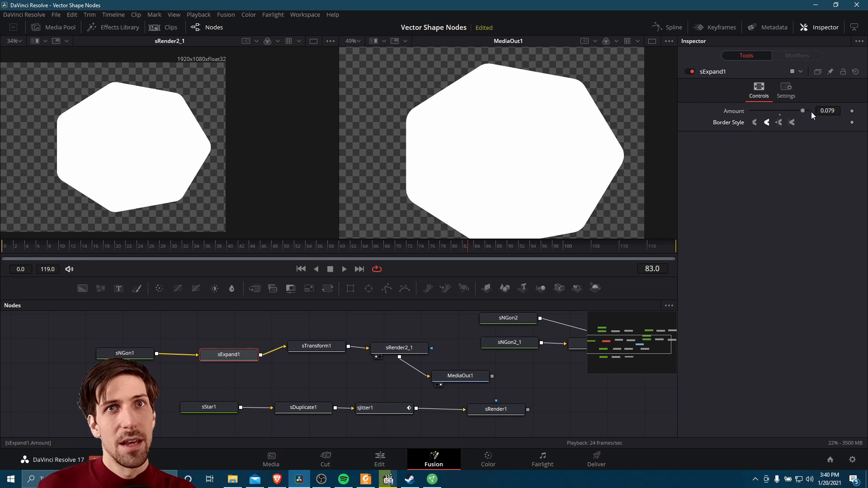
Shrink the polygon by setting sExpand1's Amount to -0.055, try the other border styles and return to the rounded one.
left_click_drag(803, 110, 765, 115)
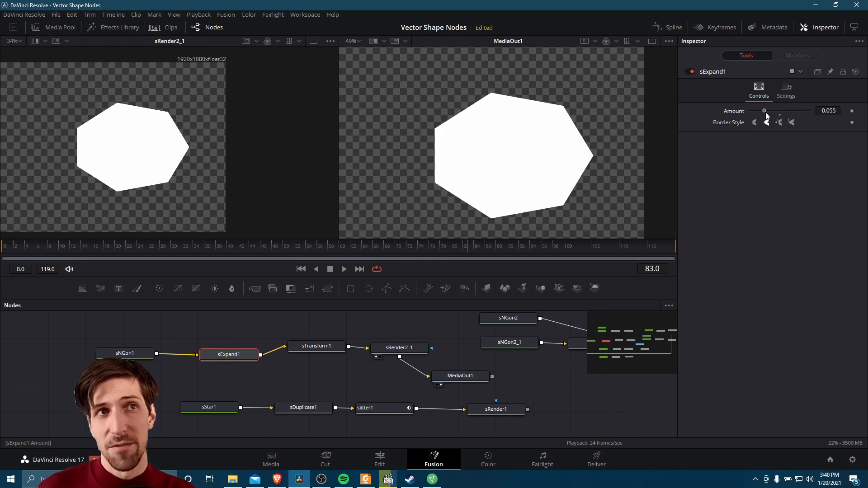
left_click(757, 122)
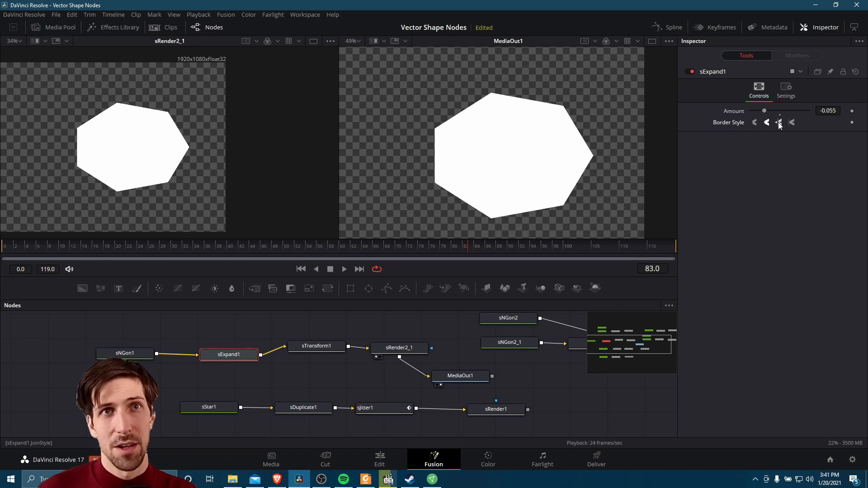
left_click(791, 123)
left_click(766, 122)
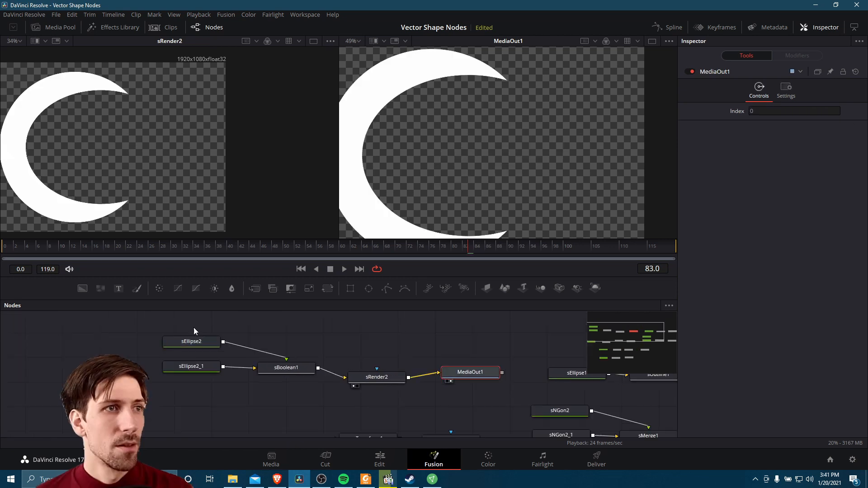
Select sEllipse2, sEllipse2_1 and sBoolean1 together to examine their outlines, with the whole crescent framed in the MediaOut1 viewer.
left_click_drag(193, 327, 443, 396)
left_click(291, 335)
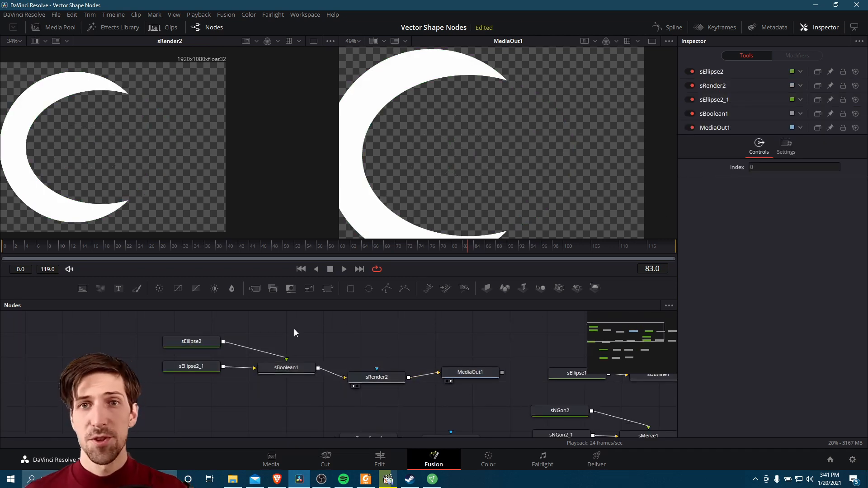
left_click_drag(205, 320, 320, 377)
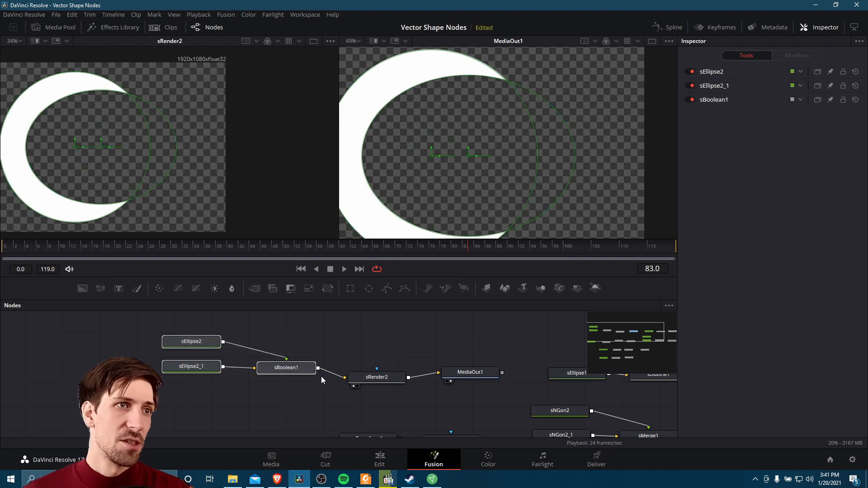
left_click_drag(460, 159, 475, 147)
scroll(497, 138, "down", 2)
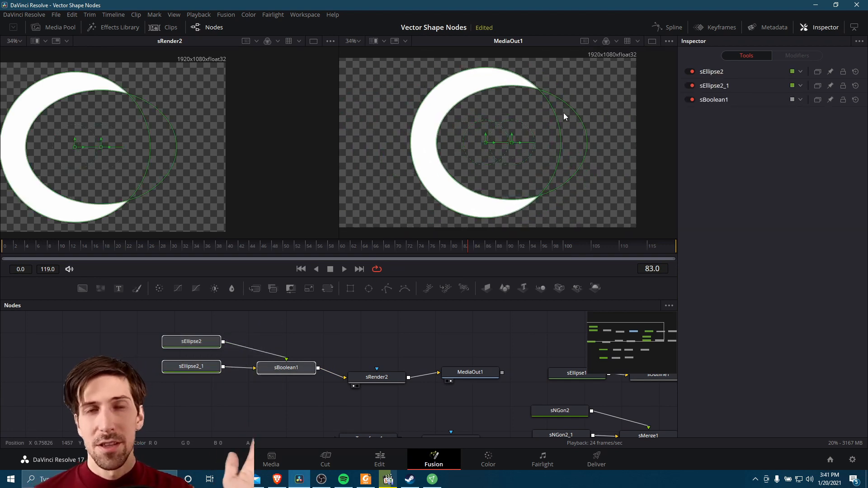
Disable sBoolean1 to view the base ellipse alone, and show sEllipse2_1's controls.
left_click(299, 369)
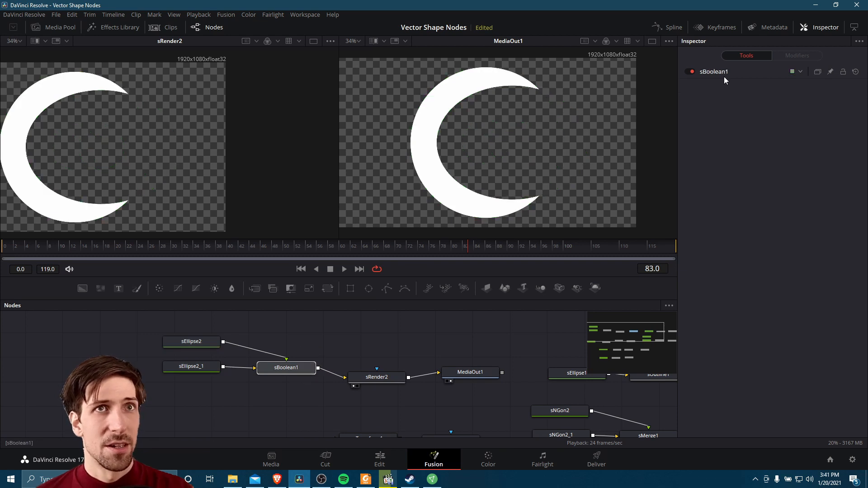
left_click(692, 71)
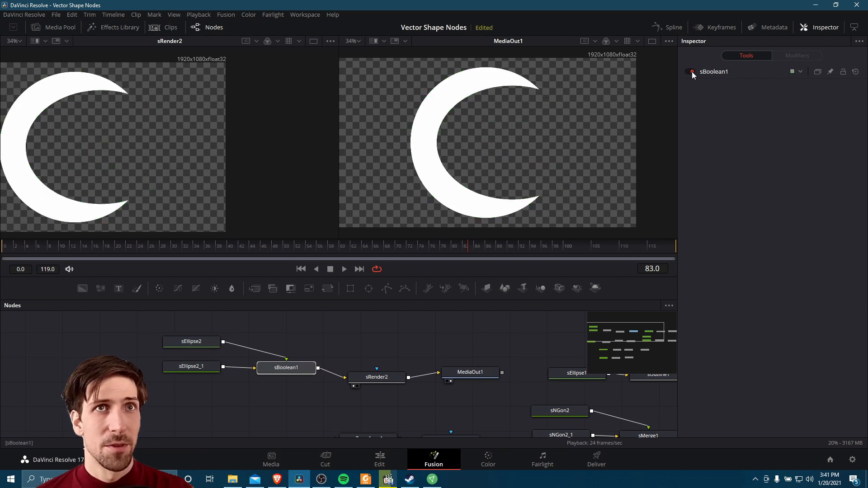
left_click(196, 368)
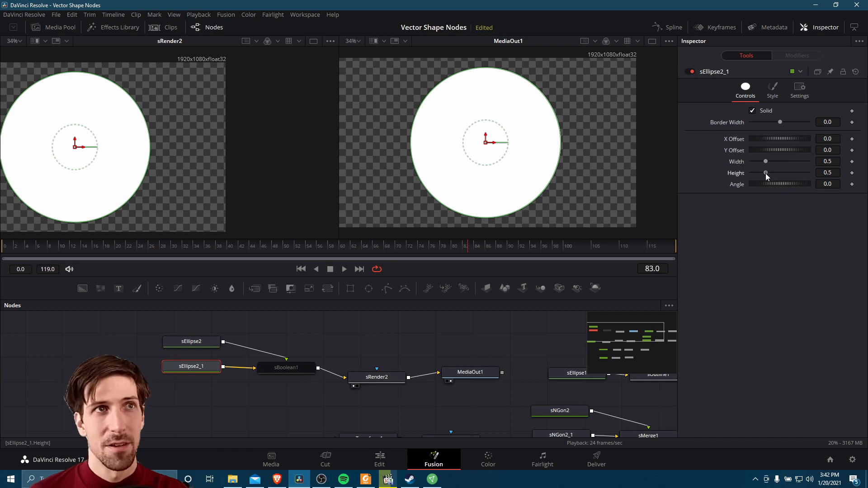
Try stretching sEllipse2_1 vertically, and reset its Height to 0.5.
left_click_drag(766, 173, 768, 172)
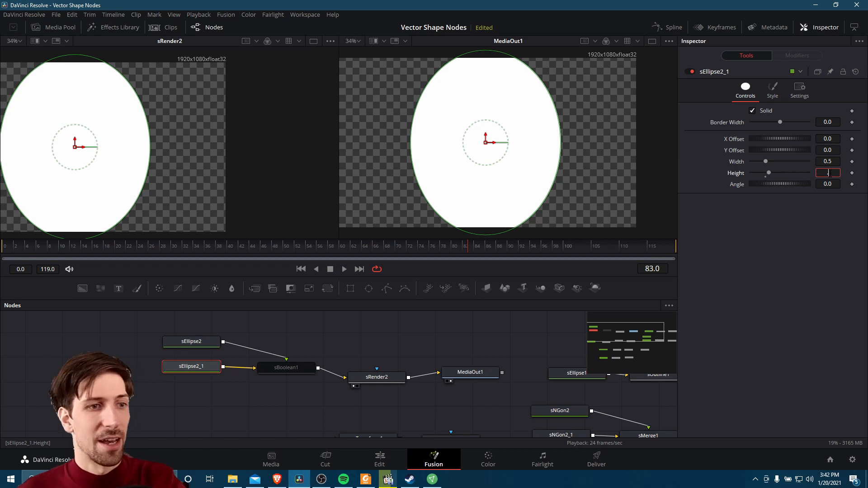
type("0.5")
key("Return")
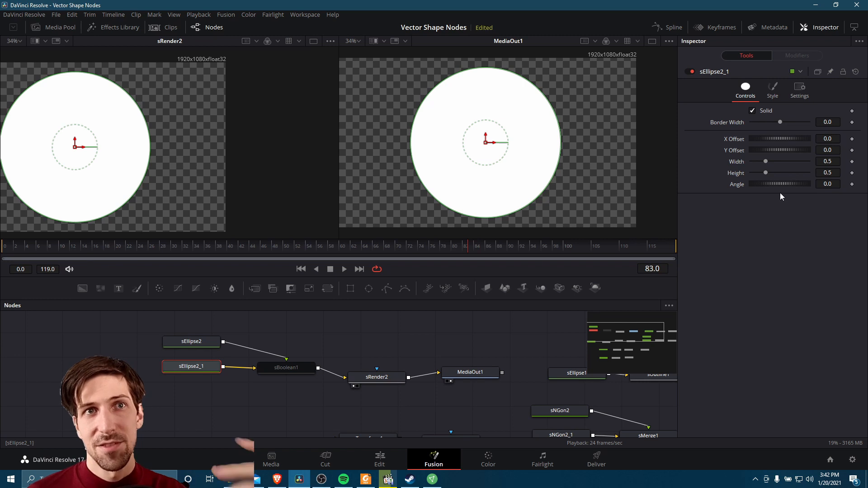
Re-enable sBoolean1 and compare sEllipse2's outline with the area it subtracts.
left_click(206, 344)
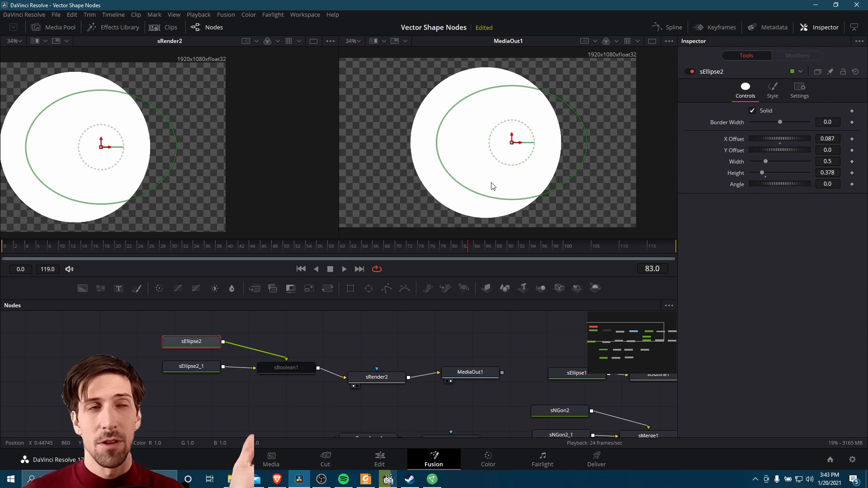
left_click(297, 367)
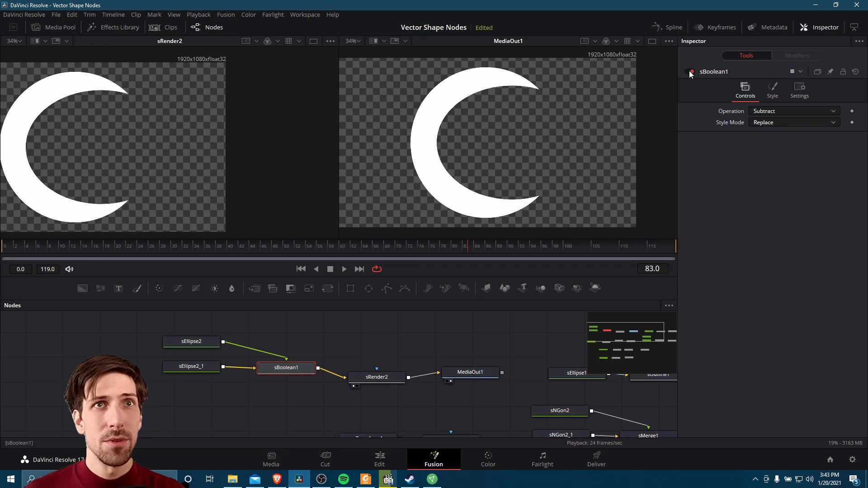
left_click(192, 341)
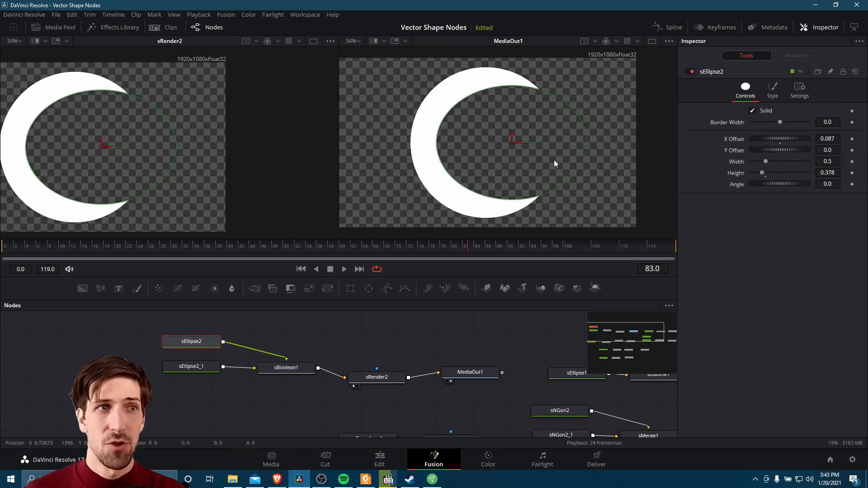
left_click(286, 368)
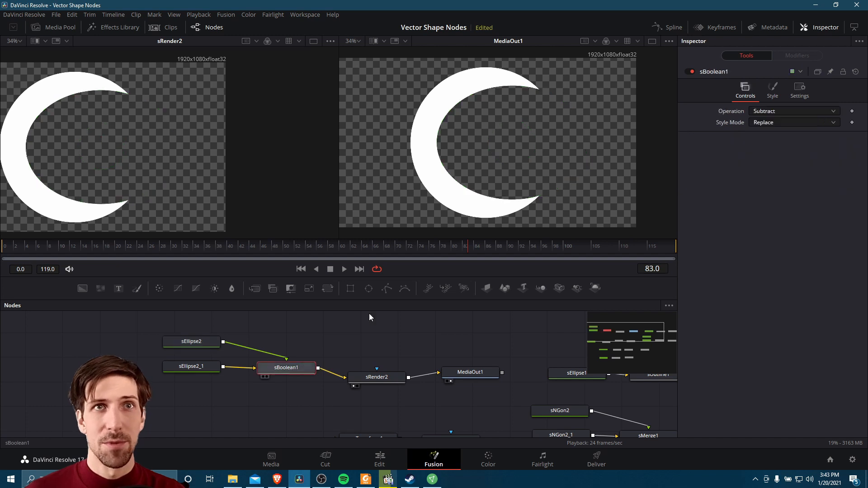
Try the Intersection and Union operations on sBoolean1, and set its Operation to Xor.
left_click(784, 111)
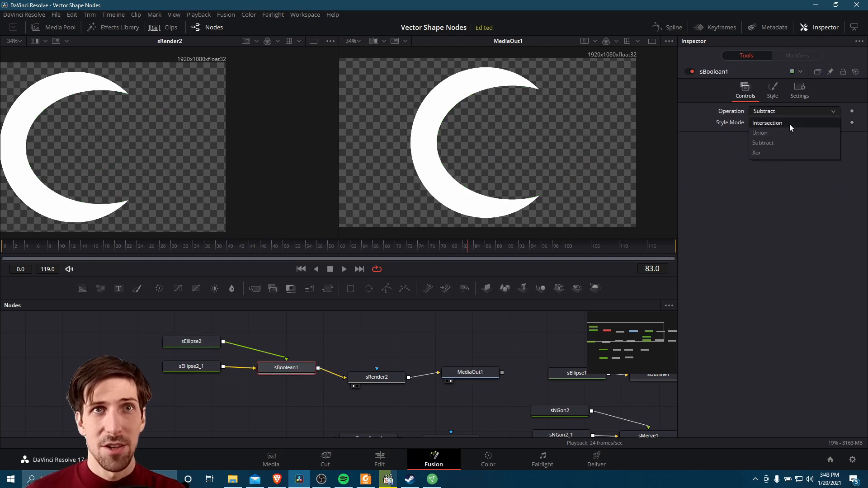
left_click(789, 124)
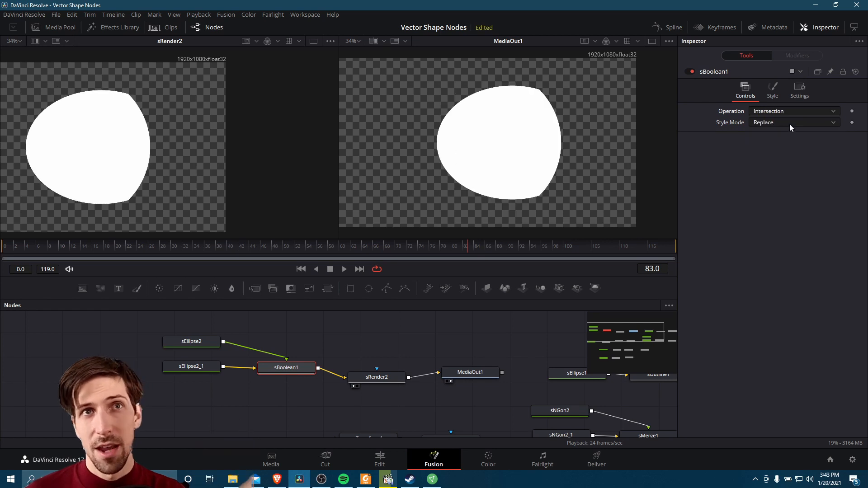
left_click(790, 111)
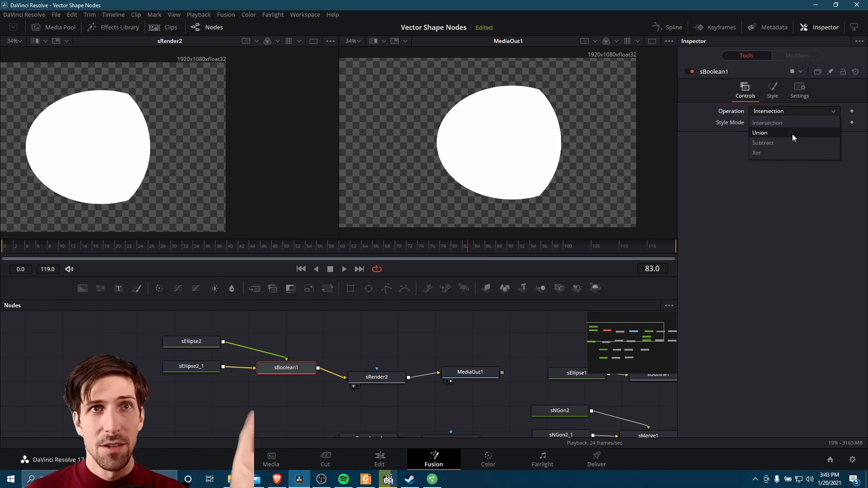
left_click(792, 135)
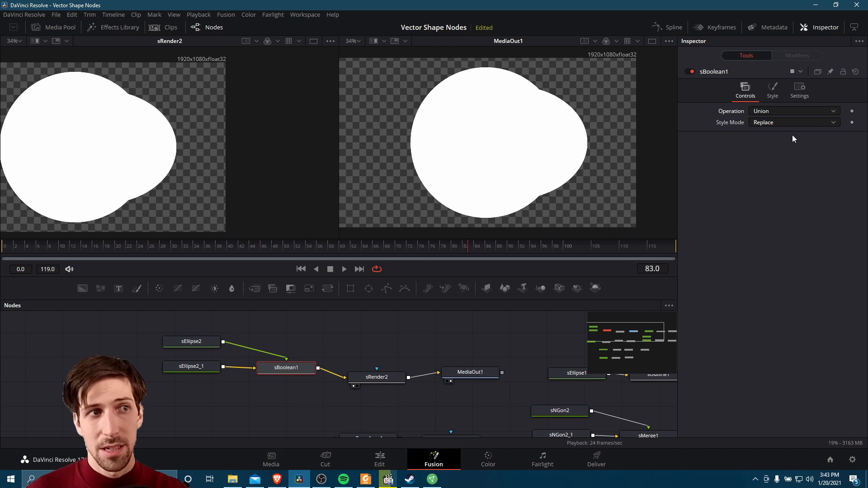
left_click(784, 111)
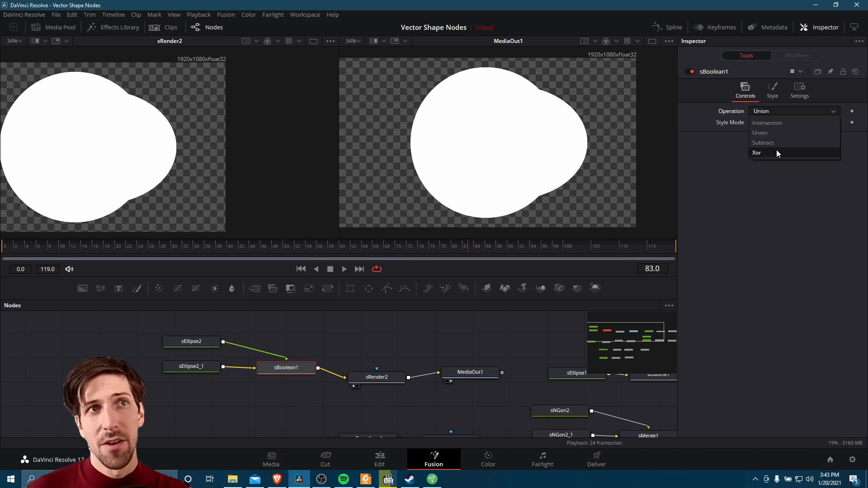
left_click(777, 151)
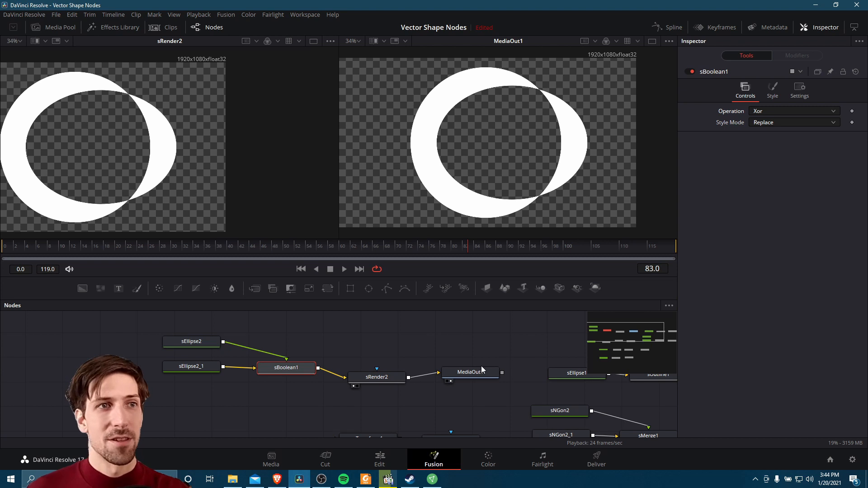
Move MediaOut1 over to the sOutline1 branch and connect sRender2_1_1's output to it.
left_click_drag(475, 361, 352, 352)
left_click(354, 362)
left_click_drag(419, 349, 260, 363)
key("Delete")
left_click(541, 362)
key("ctrl+v")
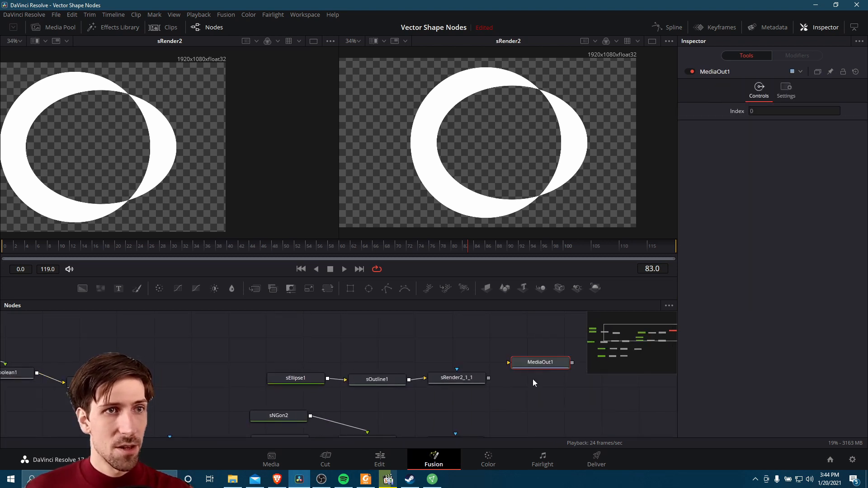
left_click_drag(542, 363, 541, 367)
left_click_drag(489, 379, 521, 366)
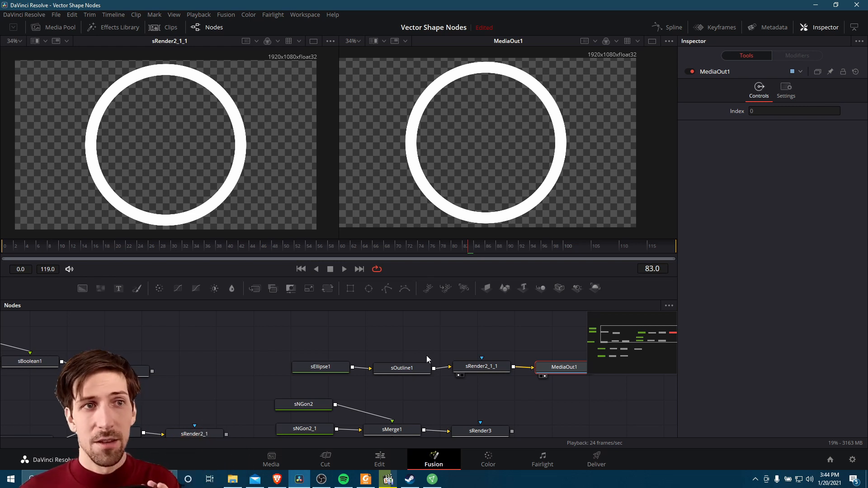
Review sEllipse1's and sOutline1's controls, and disable sOutline1 to view the plain ellipse.
left_click(332, 371)
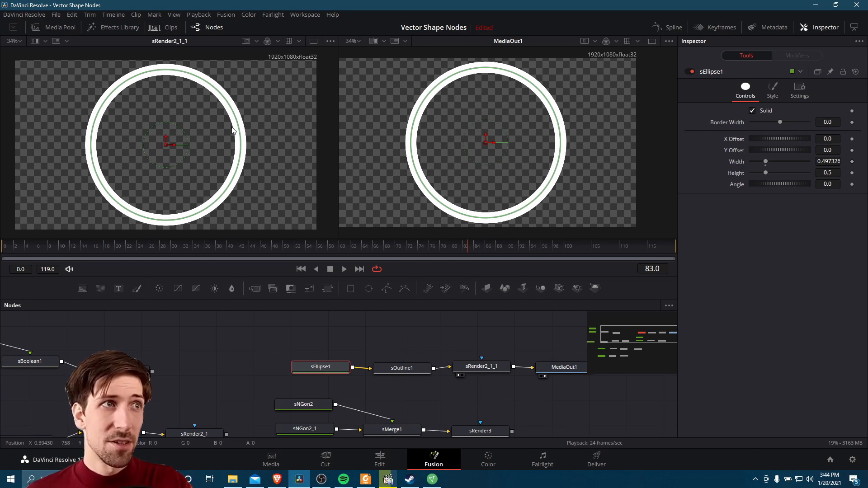
left_click(401, 368)
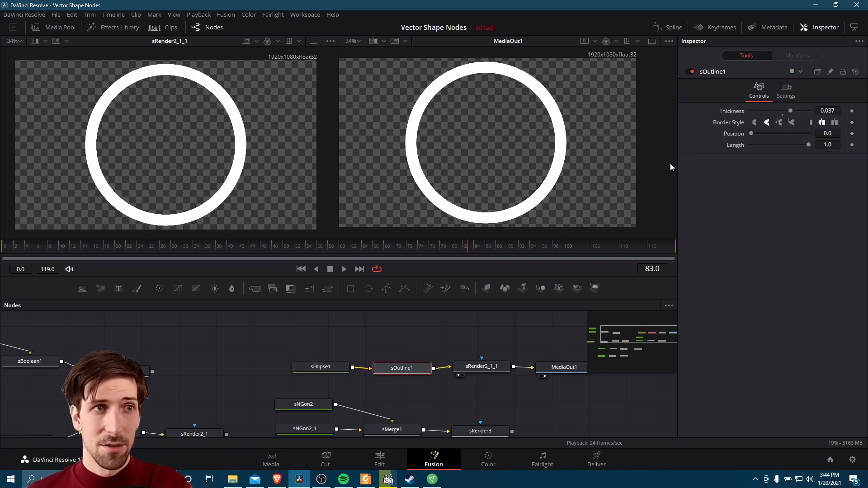
left_click(688, 73)
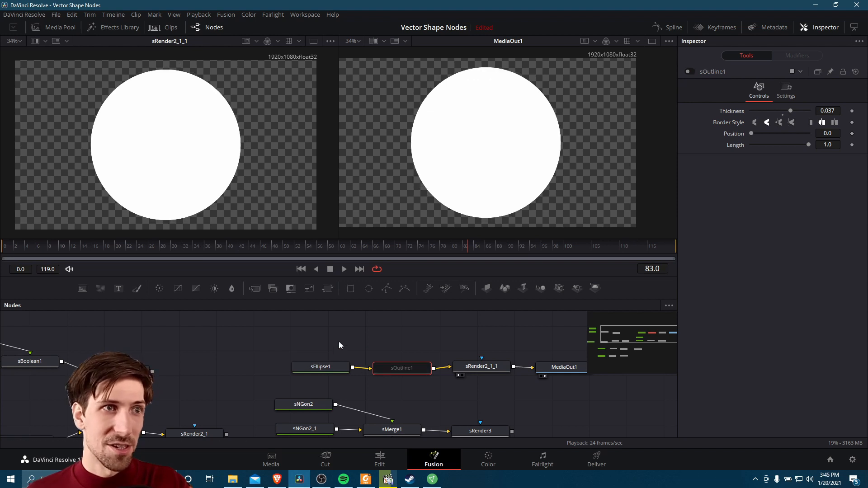
left_click(320, 366)
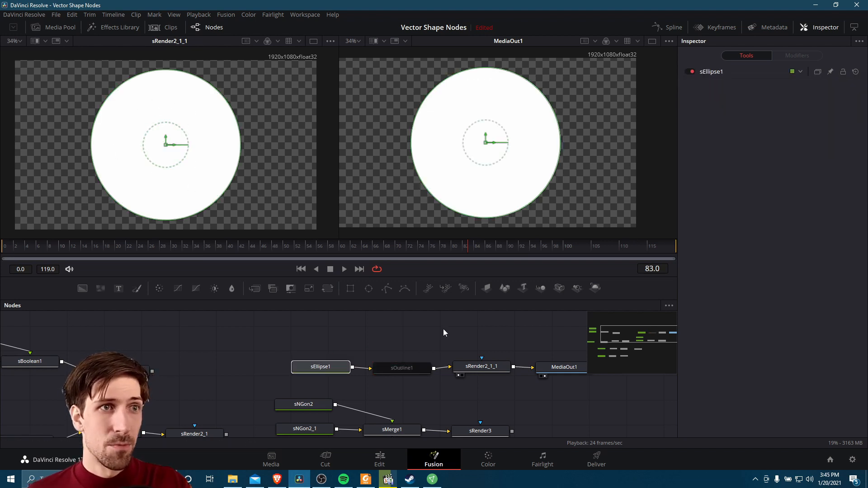
Re-enable sOutline1 and compare its ring with the edge of sEllipse1.
left_click(395, 368)
key("ctrl+p")
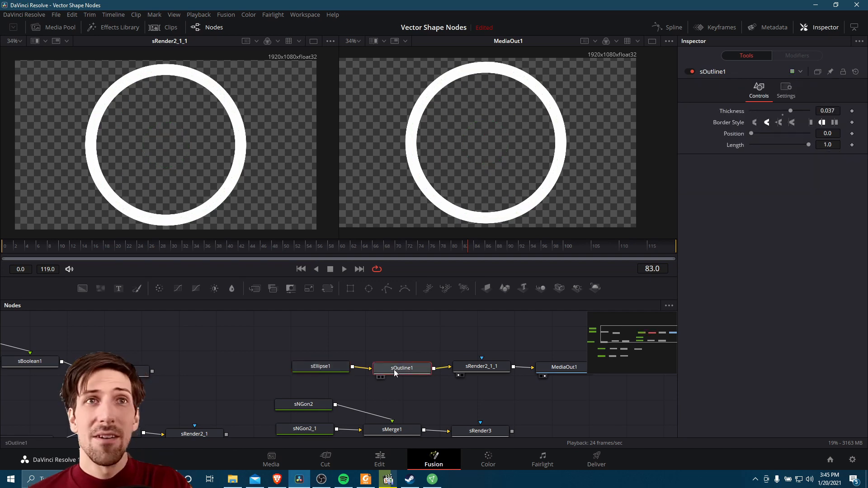
left_click(335, 367)
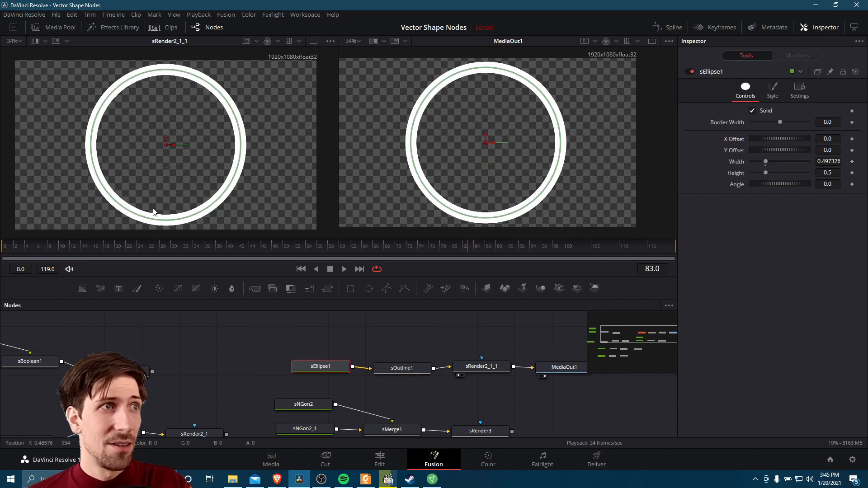
left_click(414, 370)
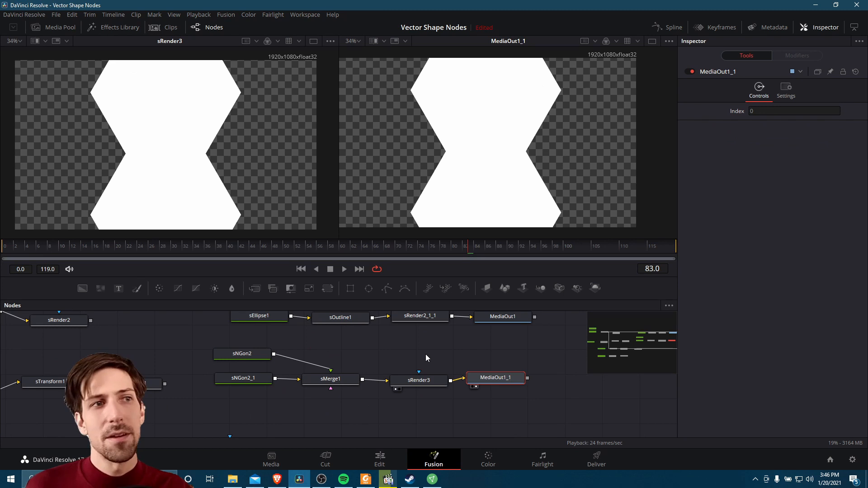
Inspect the sNGon2 and sNGon2_1 polygons and the controls of the sMerge1 node joining them.
left_click_drag(271, 340, 254, 381)
left_click(256, 358)
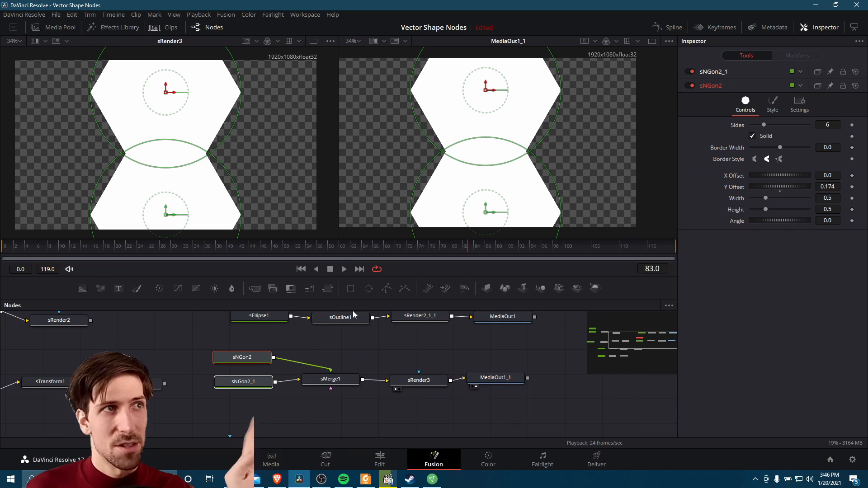
left_click(345, 381)
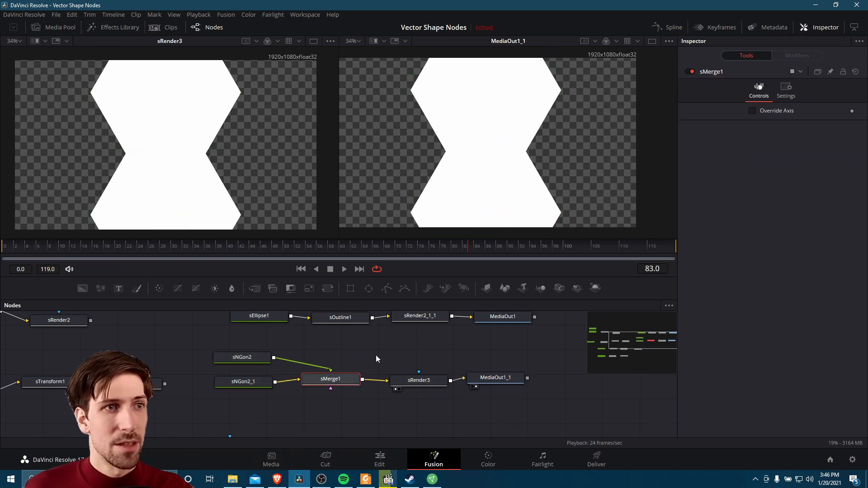
left_click_drag(347, 382, 373, 368)
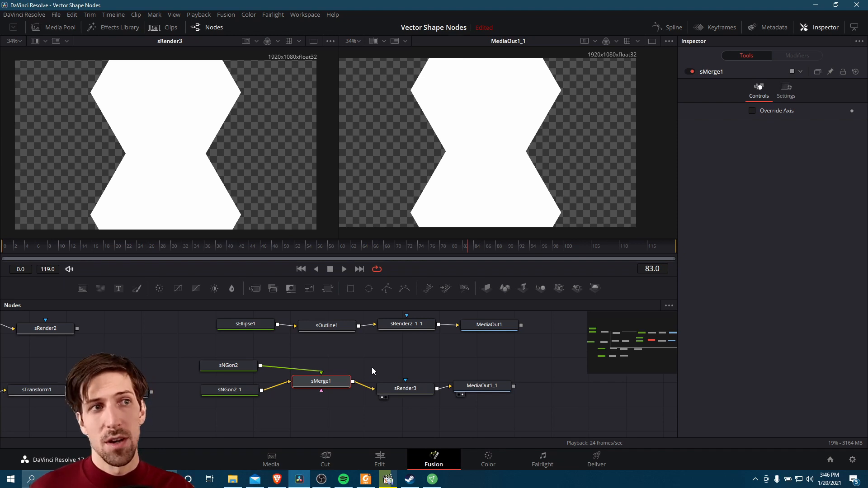
Compare the sBoolean1 branch of the node graph with the sMerge1 branch.
left_click_drag(318, 368, 568, 317)
left_click_drag(256, 350, 385, 428)
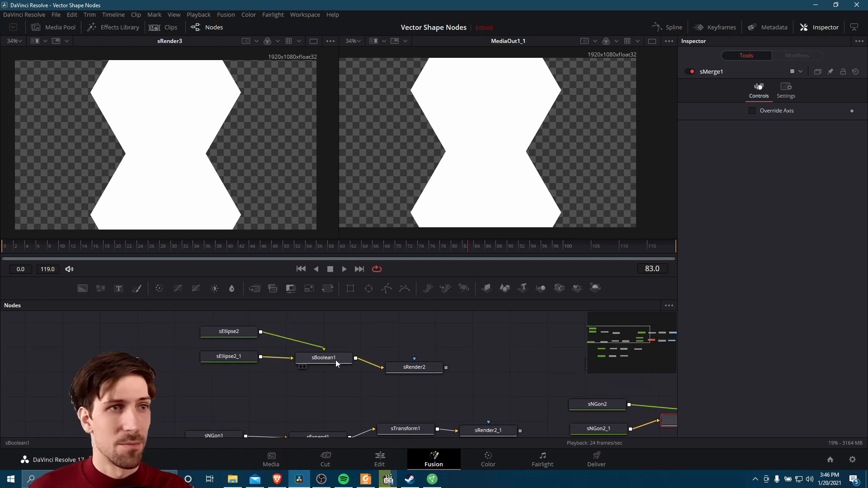
left_click_drag(533, 382, 229, 348)
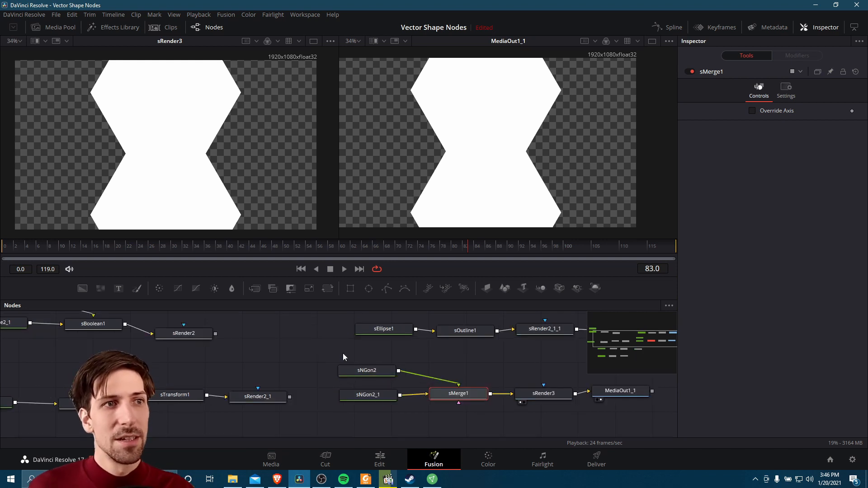
Highlight both polygons' outlines together, and examine how their nodes connect into sMerge1.
left_click_drag(343, 353, 393, 402)
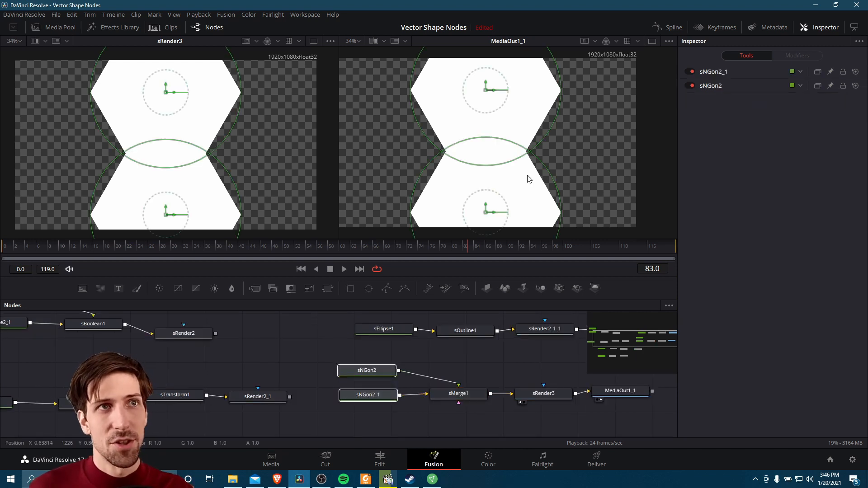
left_click(459, 393)
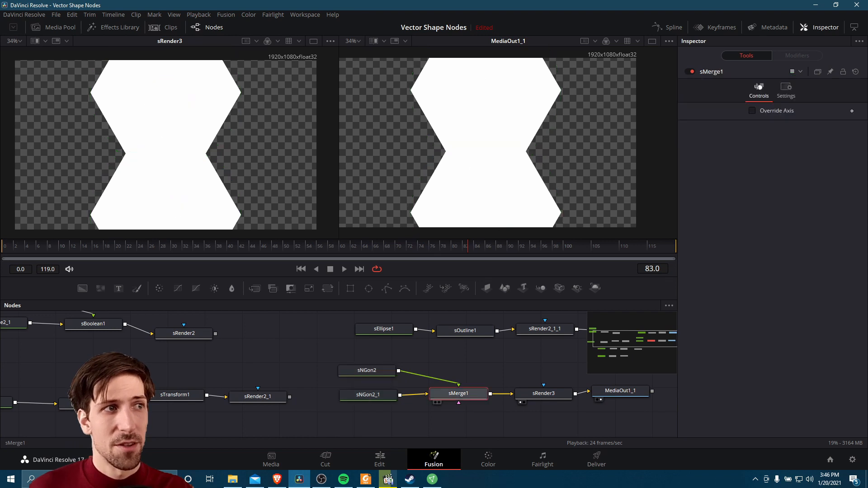
left_click_drag(486, 367, 424, 381)
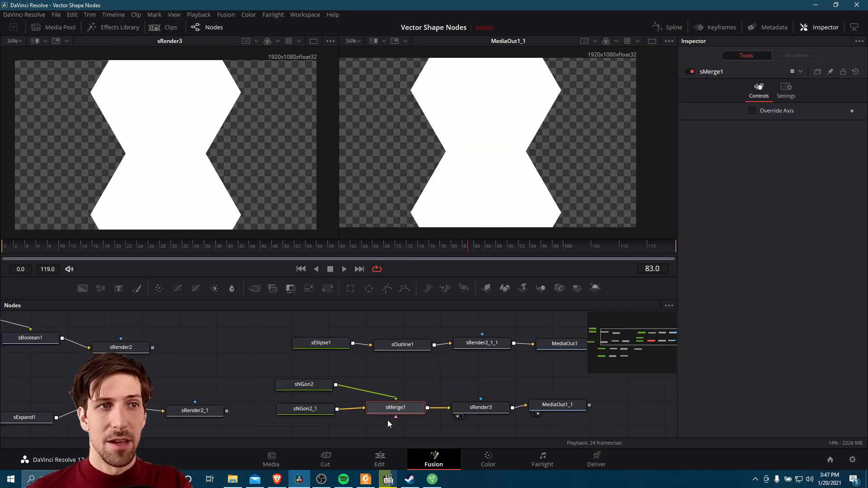
left_click_drag(388, 422, 372, 403)
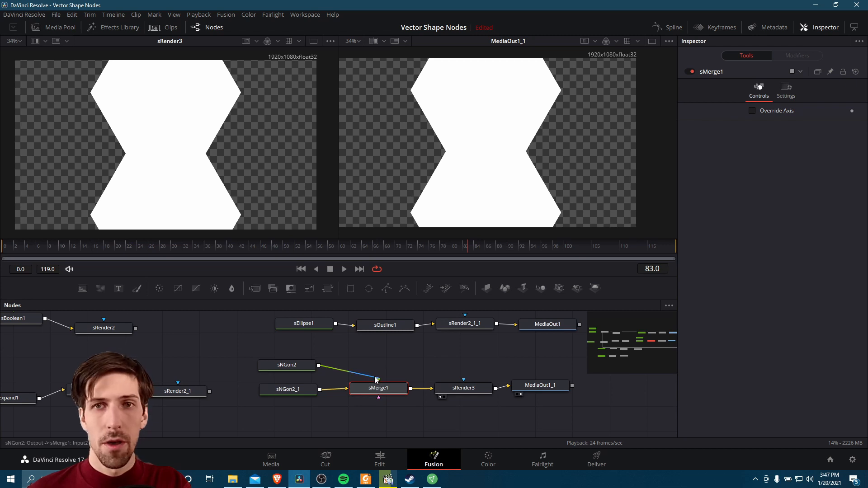
left_click_drag(370, 387, 410, 399)
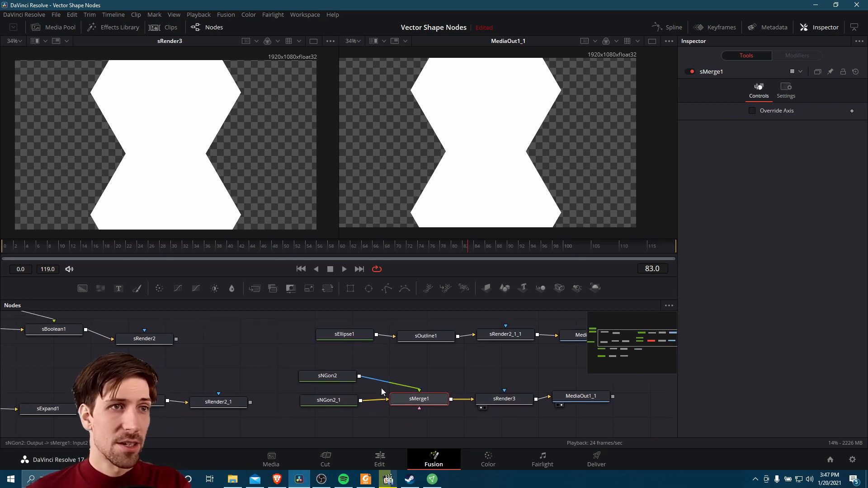
Show sBoolean1's controls and check its Operation choices.
left_click_drag(206, 370, 239, 373)
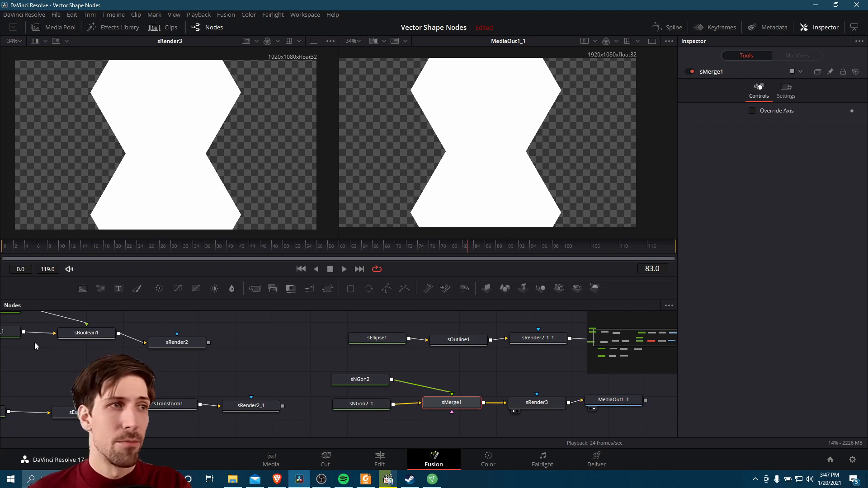
left_click(85, 333)
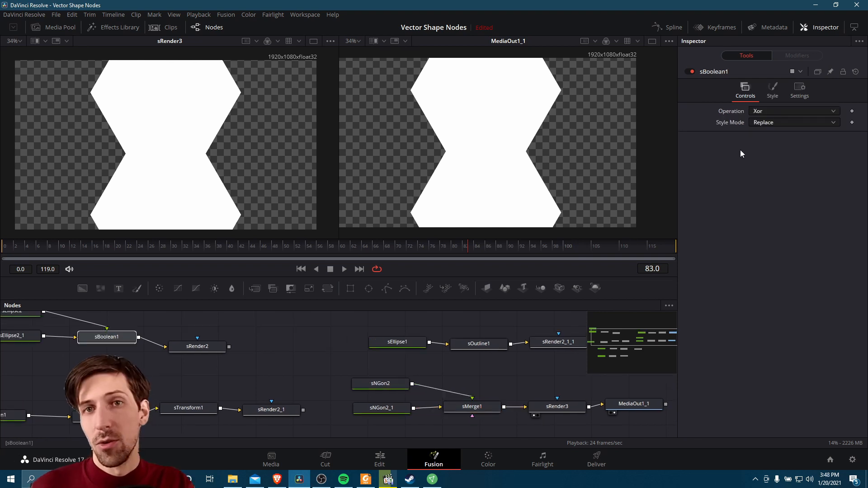
left_click(783, 113)
left_click(780, 113)
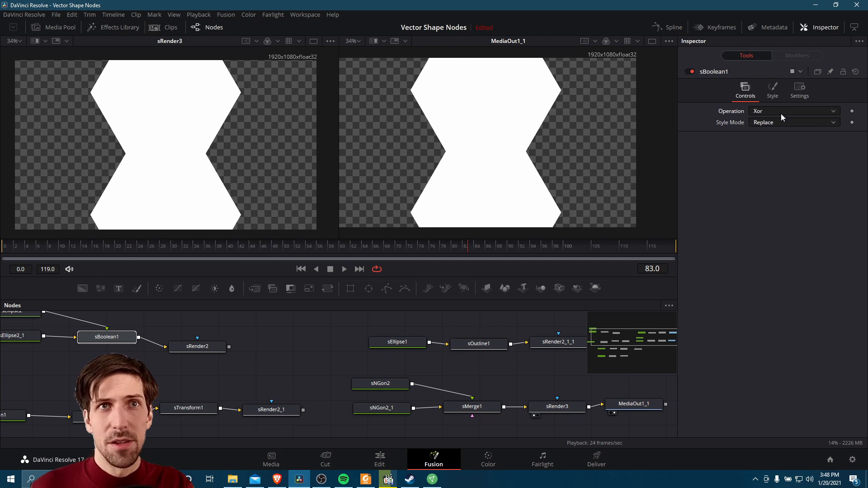
Select sNGon2 and sNGon2_1 in turn to view each polygon's outline in the merged shape.
left_click(519, 391)
left_click_drag(519, 391, 418, 394)
left_click(264, 387)
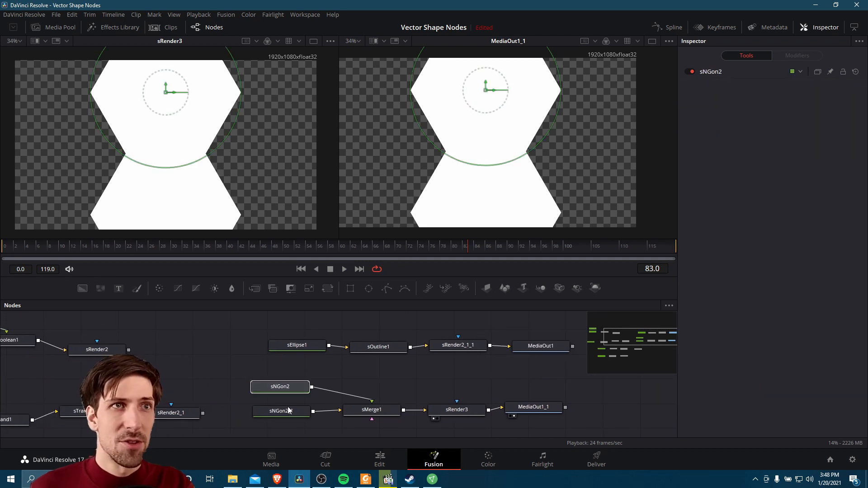
left_click(282, 412)
left_click_drag(321, 424, 286, 414)
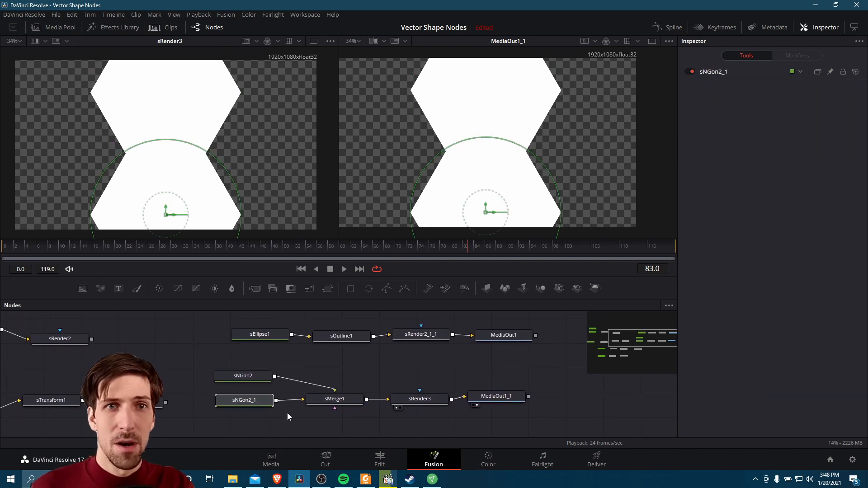
Review sRender3's image settings, and select sMerge1 to examine its place in the branch.
left_click(409, 400)
left_click_drag(380, 420, 359, 414)
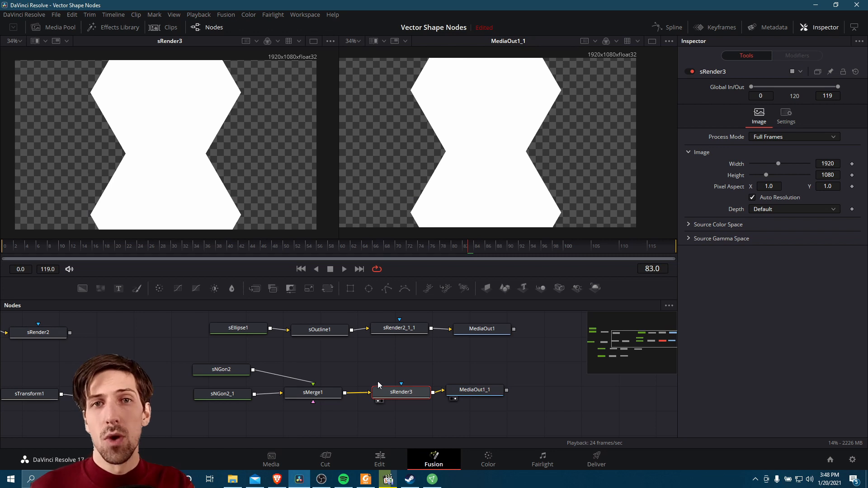
left_click_drag(371, 363, 429, 408)
scroll(416, 397, "down", 3)
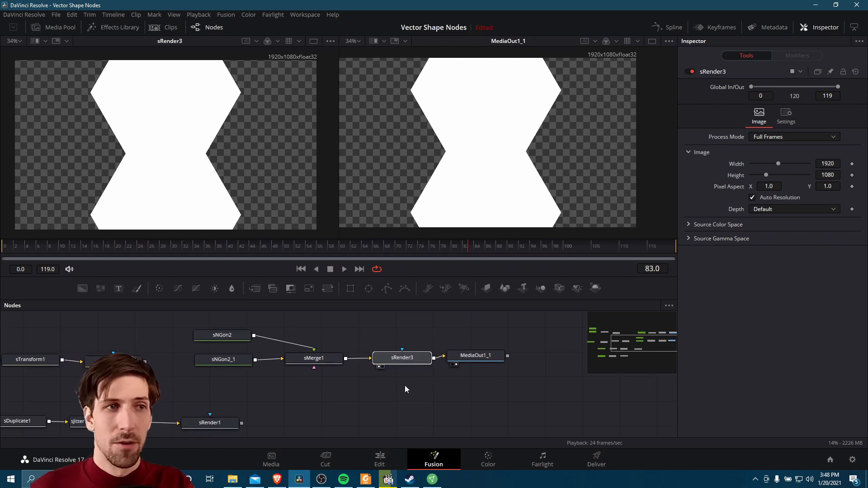
left_click(310, 361)
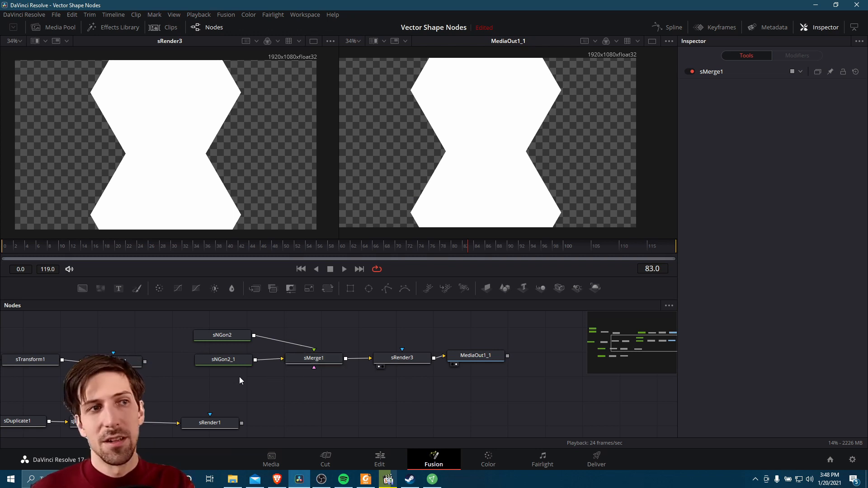
left_click_drag(240, 376, 341, 405)
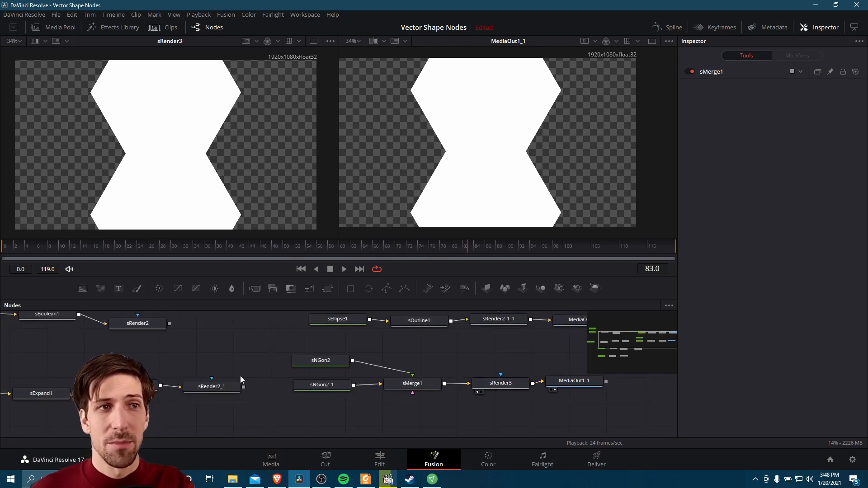
Return to sBoolean1 and bring up its Operation and Style Mode settings for comparison with sMerge1.
left_click_drag(65, 323, 256, 349)
left_click(256, 345)
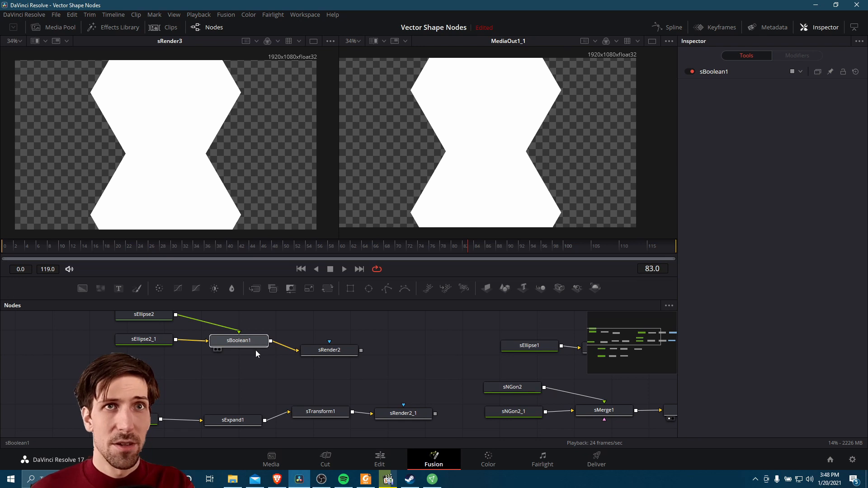
left_click(240, 345)
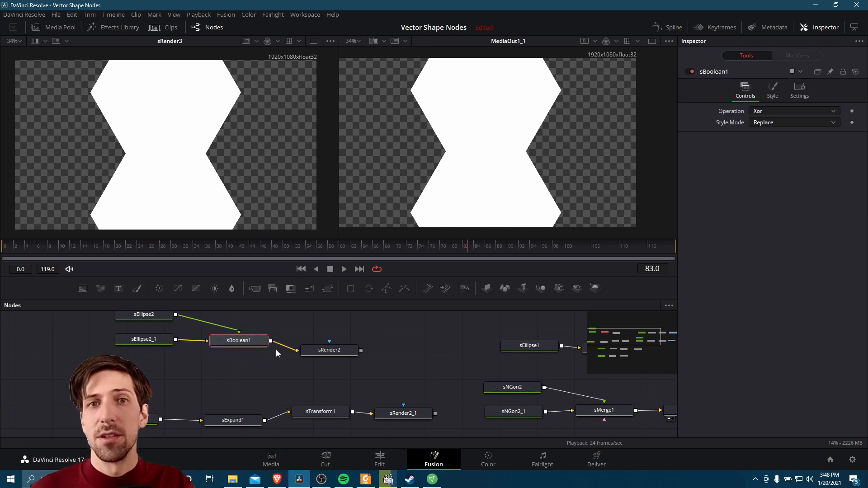
Bring up the list of Shape tools that can be added to the node graph.
left_click_drag(475, 389, 198, 359)
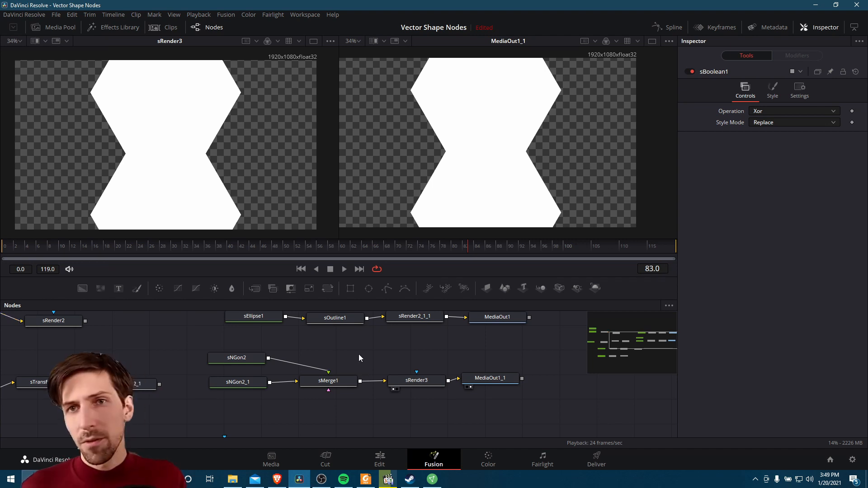
right_click(359, 354)
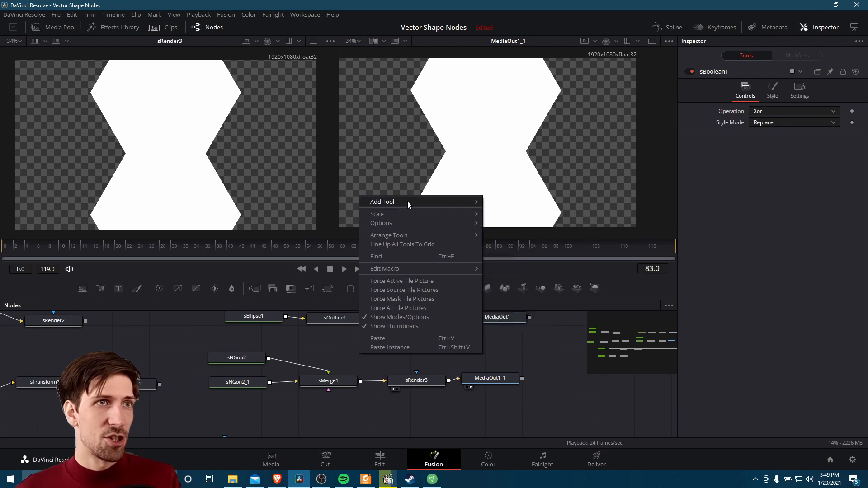
mouse_move(417, 200)
mouse_move(529, 203)
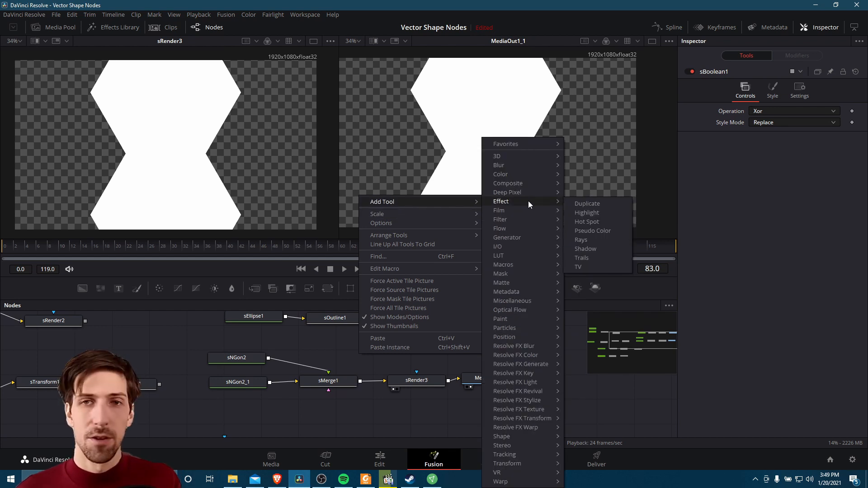
mouse_move(531, 437)
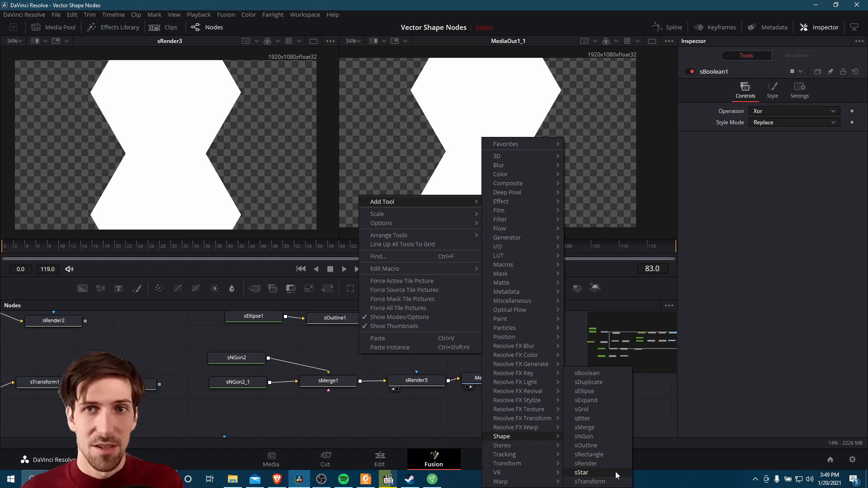
Close the tool list and show sTransform1's controls in the sExpand1 branch.
left_click(206, 404)
left_click_drag(206, 404, 433, 351)
left_click(279, 332)
left_click_drag(331, 367, 409, 405)
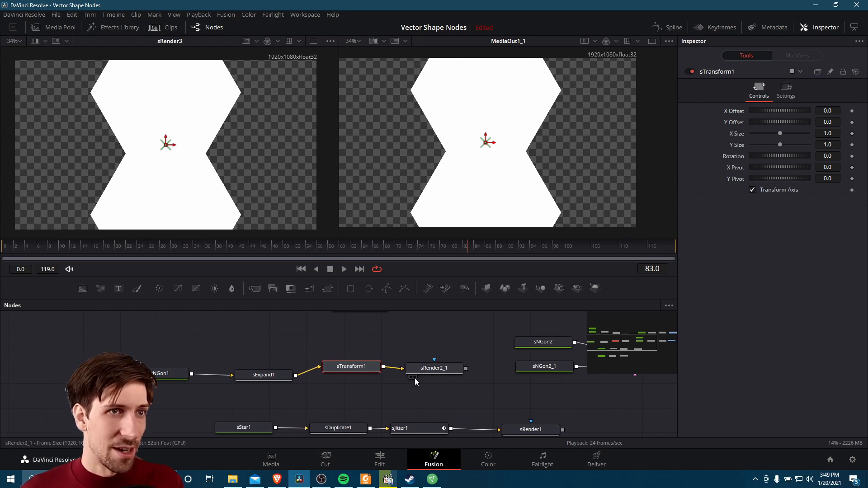
Show sRender2_1 in the second viewer and nudge the sTransform1 node into line between sExpand1 and sRender2_1.
left_click(414, 377)
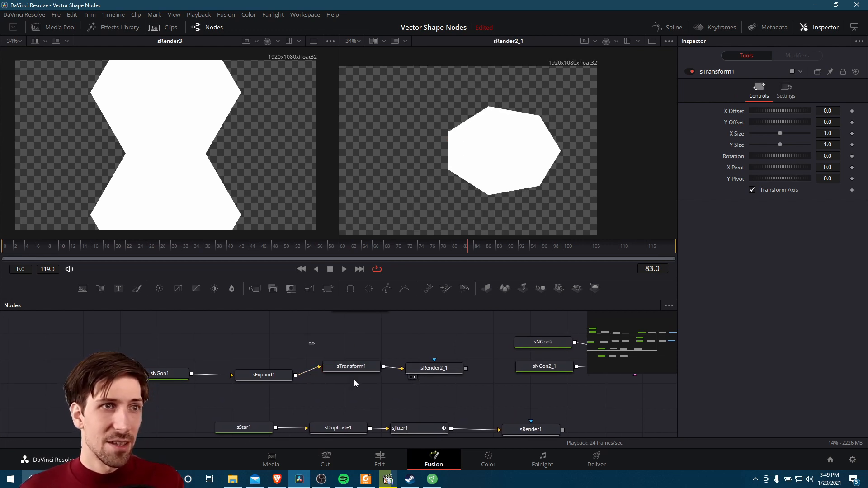
left_click_drag(352, 367, 354, 373)
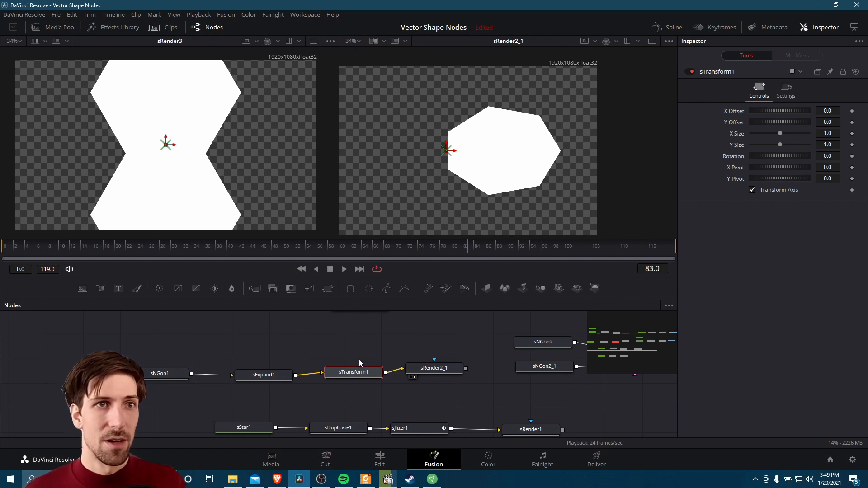
Move sRender3 farther from sMerge1 to make room between the two nodes in the merged-polygon branch.
left_click_drag(371, 356, 200, 369)
left_click_drag(493, 349, 345, 411)
left_click_drag(463, 379, 438, 382)
left_click(486, 359)
left_click_drag(485, 355, 510, 404)
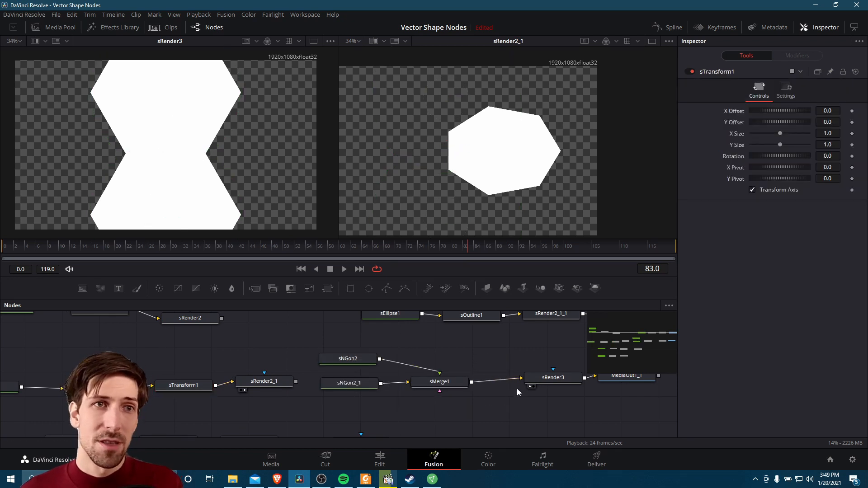
left_click_drag(533, 344, 635, 393)
left_click_drag(558, 379, 593, 385)
left_click_drag(405, 352, 351, 394)
left_click(503, 366)
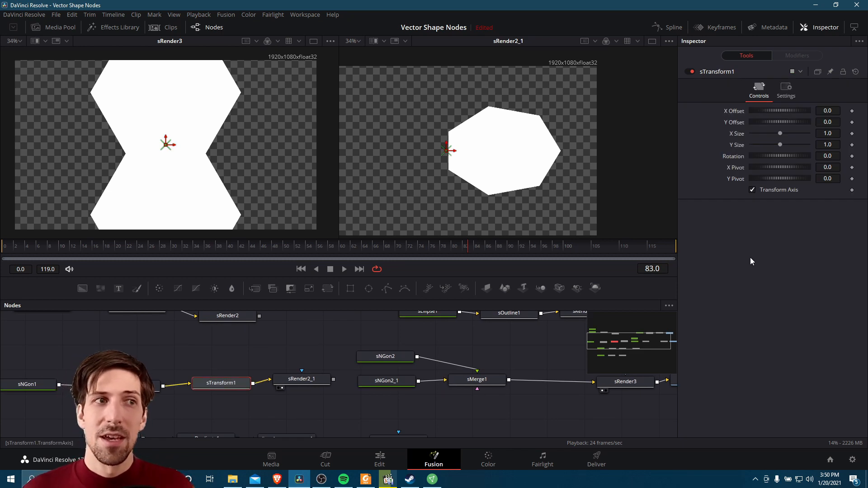
Try shifting the polygon with sTransform1's X Offset at -0.072, and test its X Size.
left_click_drag(211, 376, 290, 374)
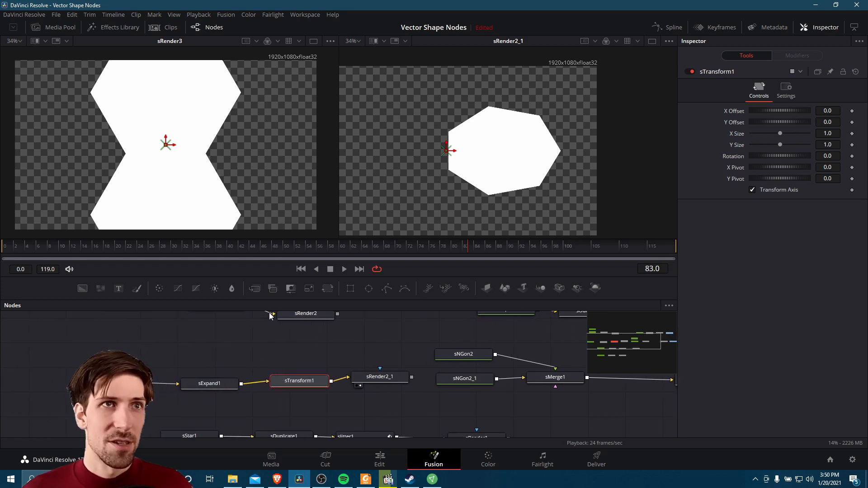
mouse_move(767, 113)
left_mouse_down()
mouse_move(785, 110)
mouse_move(767, 110)
left_mouse_up()
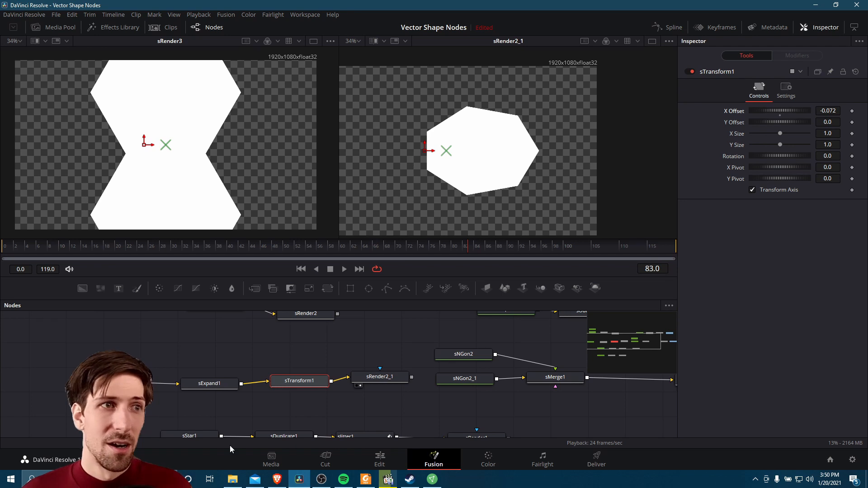
left_click_drag(781, 134, 780, 155)
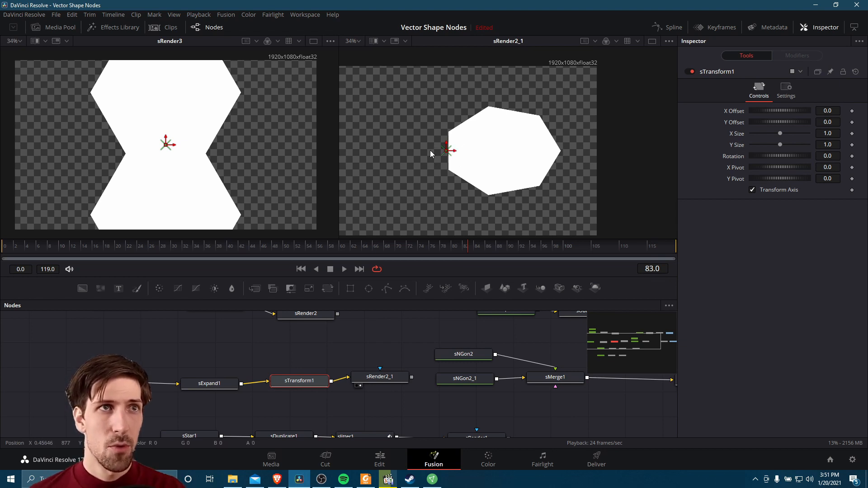
Test sTransform1's Rotation around X Pivot positions such as 0.174, 0.493 and 0.073, and reset X Pivot to 0.
left_click_drag(763, 156, 714, 143)
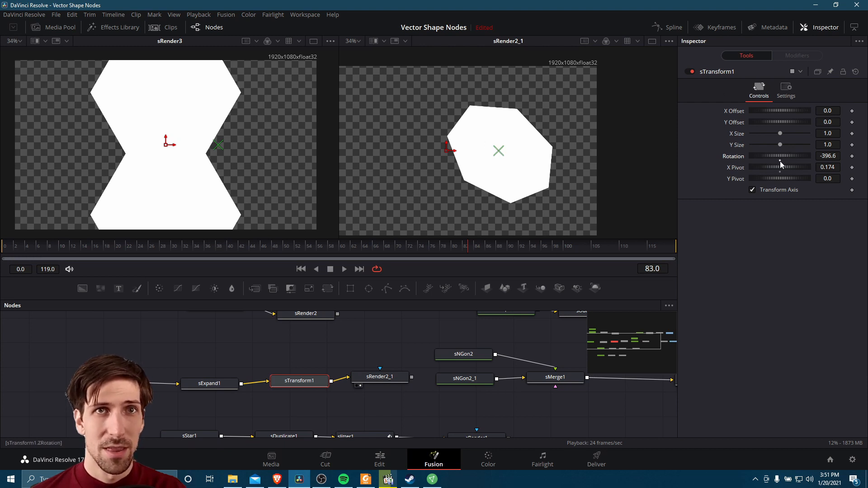
left_click_drag(781, 158, 628, 131)
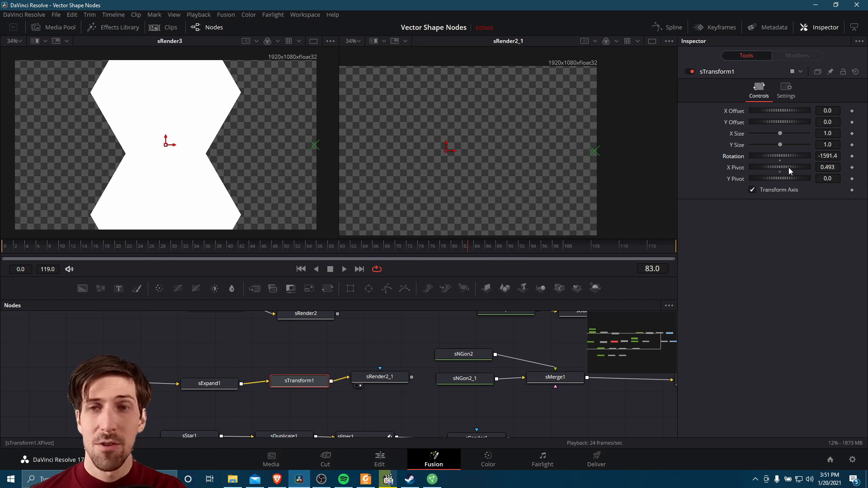
left_click_drag(789, 167, 768, 167)
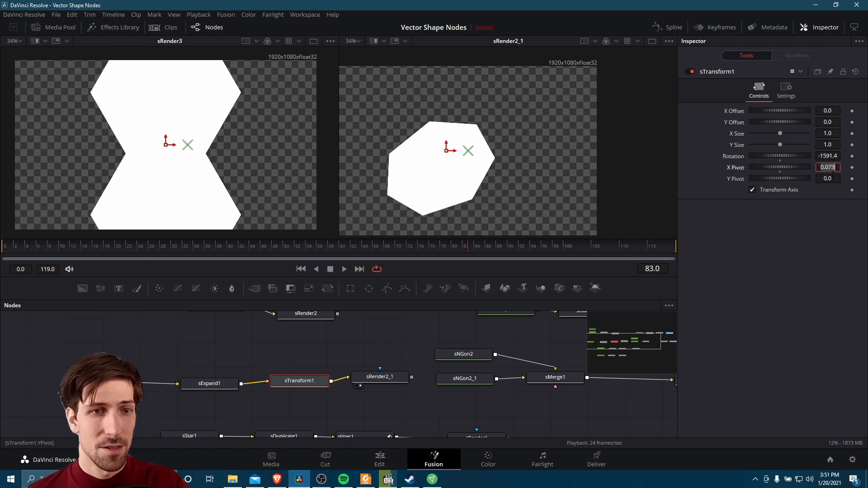
type("0")
key("Tab")
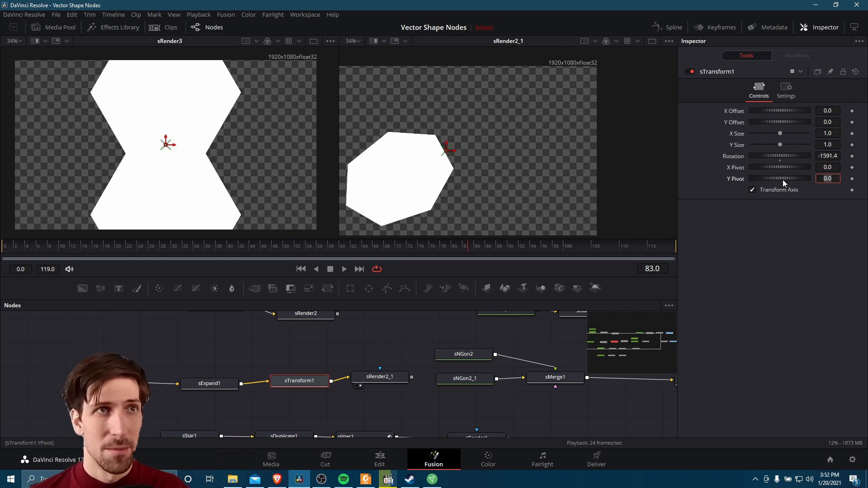
Set sTransform1's Y Pivot to 0.145 and reset its Rotation to 0.
left_click_drag(781, 183, 793, 179)
left_click_drag(832, 156, 92, 157)
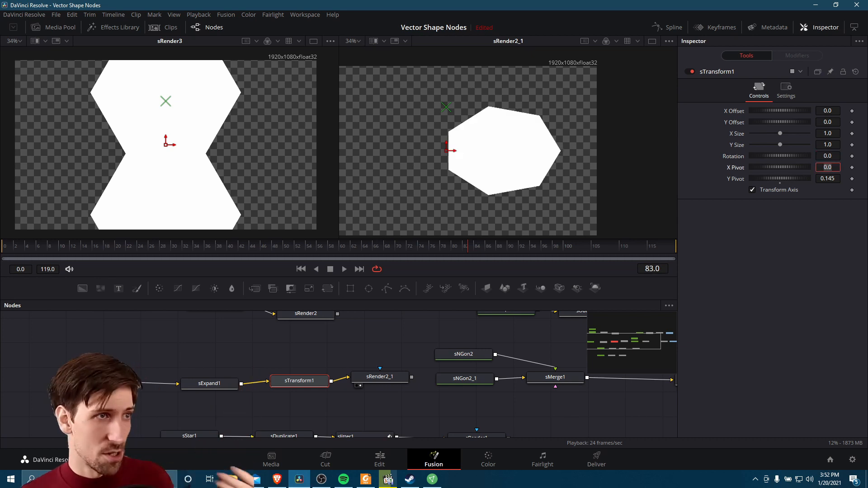
Cut sTransform1 from the sNGon1 branch, leaving sExpand1 connected straight to sRender2_1.
left_click(142, 415)
left_click(110, 382)
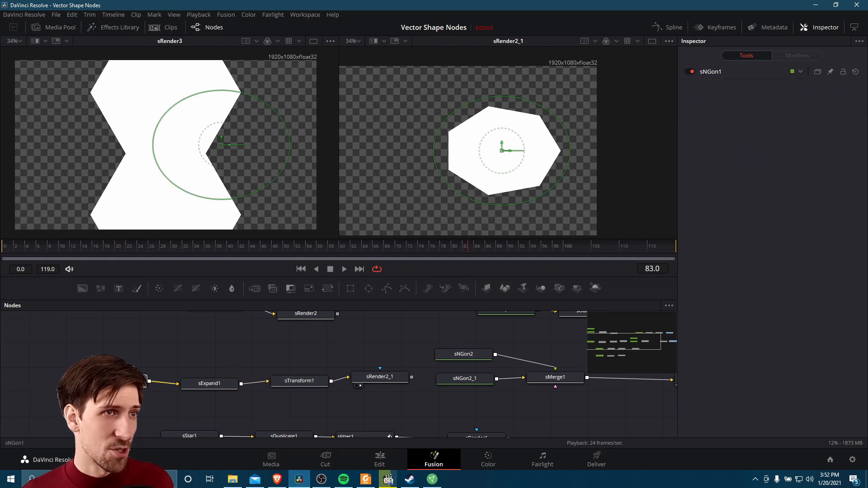
left_click_drag(294, 374, 244, 393)
key("Delete")
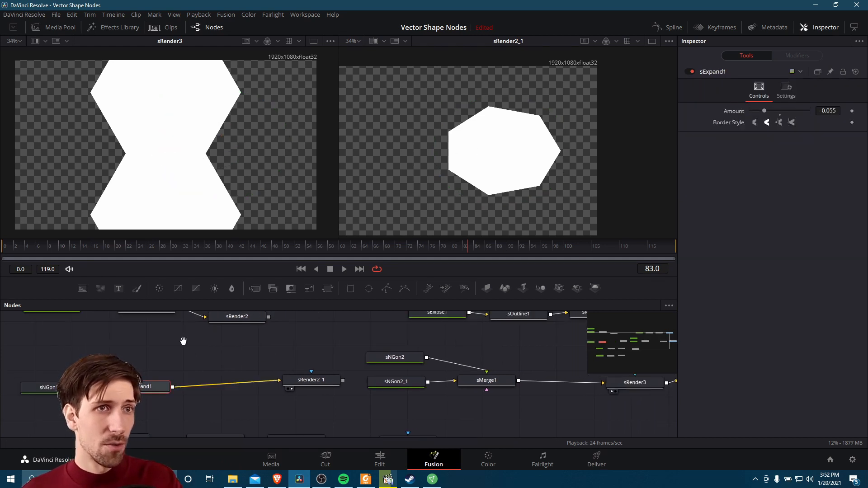
Paste sTransform1 beside the merged-polygon branch and insert it on the connection between sMerge1 and sRender3.
left_click_drag(184, 343, 86, 329)
left_click(482, 336)
key("ctrl+v")
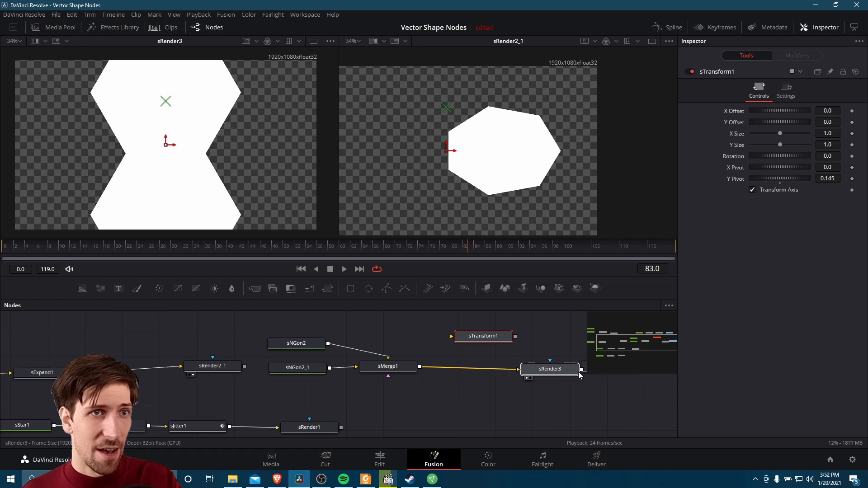
left_click_drag(533, 368, 535, 364)
left_click_drag(510, 336, 502, 365)
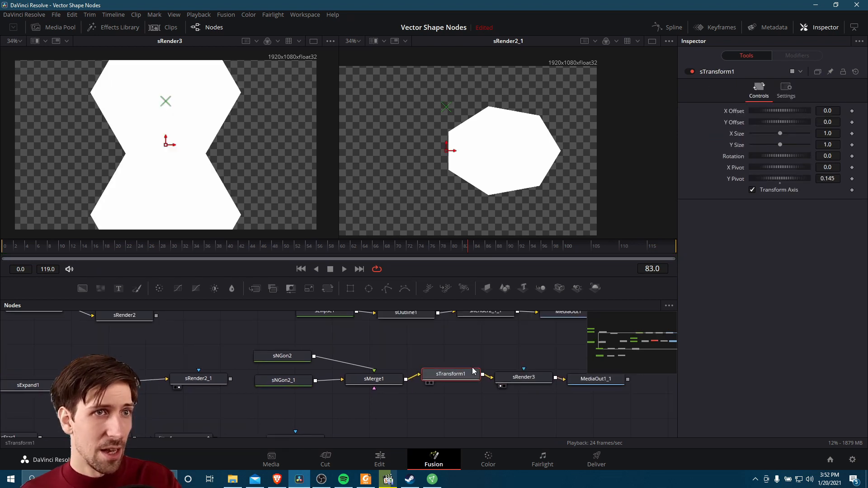
left_click_drag(465, 343, 452, 384)
left_click_drag(476, 350, 456, 360)
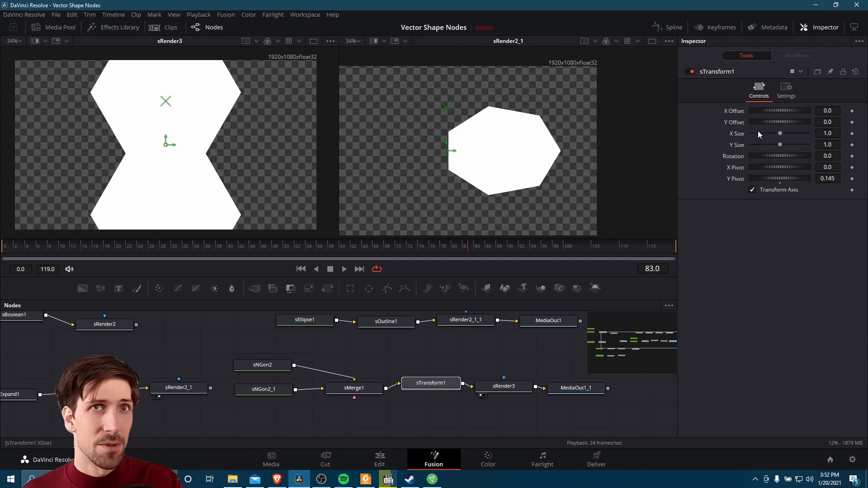
Shift both merged hexagons together by setting sTransform1's X Offset to about 0.043.
left_click_drag(772, 110, 772, 110)
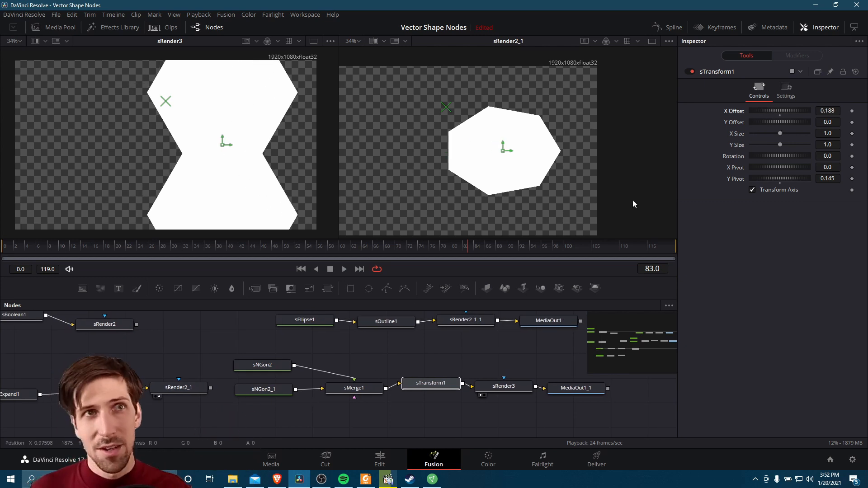
left_click_drag(787, 110, 781, 110)
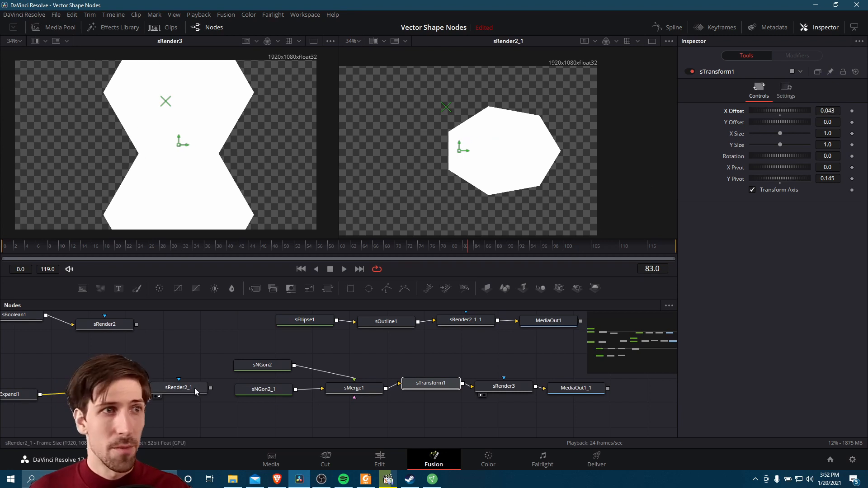
Lower sNGon2's X Offset to move the upper hexagon left, independently of the lower one.
left_click(278, 366)
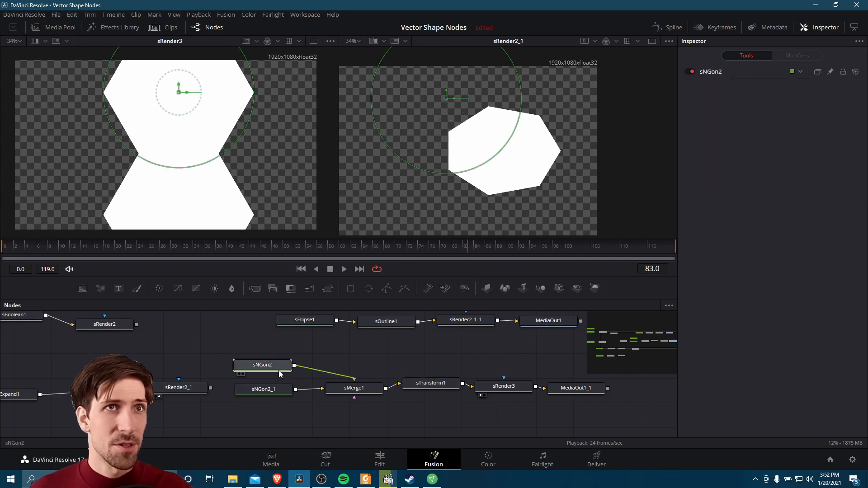
left_click(720, 70)
left_click_drag(793, 161, 789, 159)
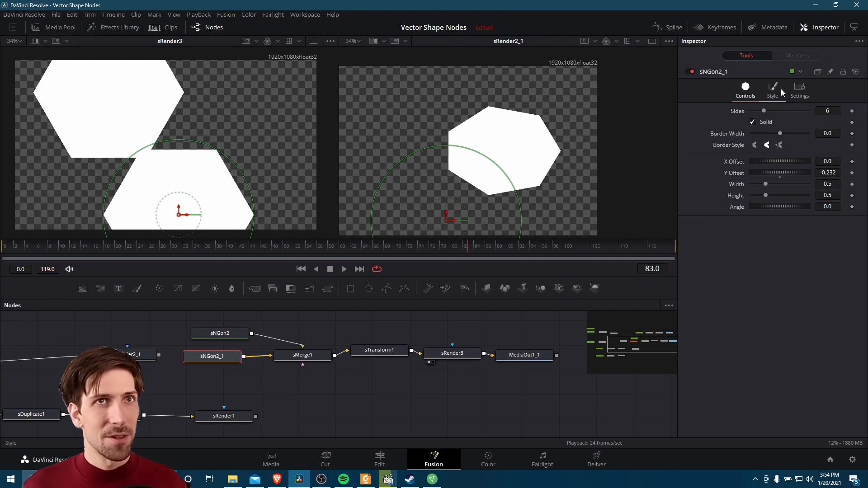
Change sNGon2_1's style color to the dark blue #2e4d96.
left_click_drag(209, 360, 216, 363)
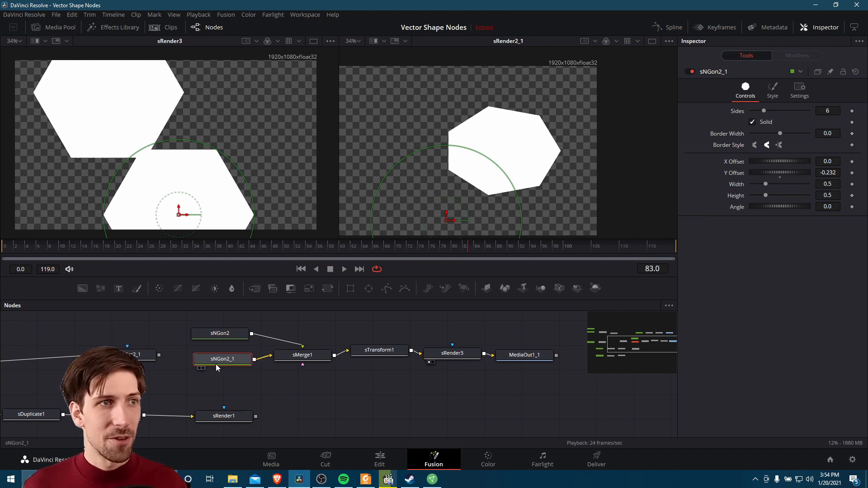
left_click(771, 94)
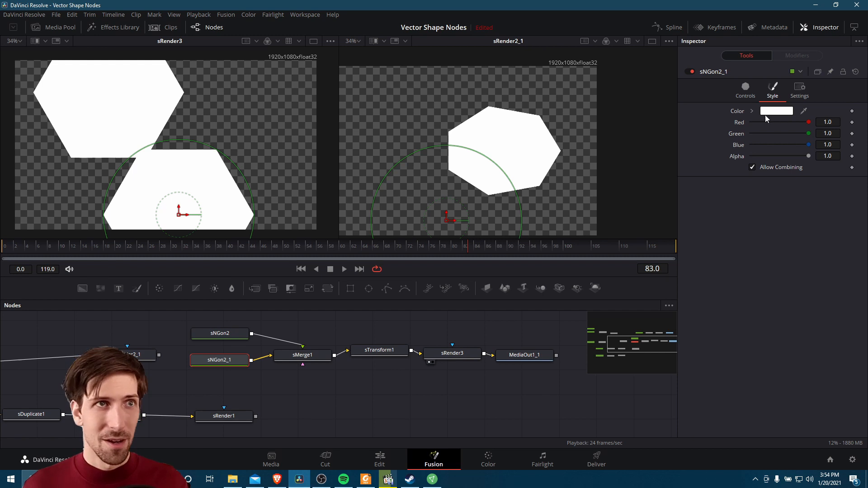
scroll(158, 171, "down", 2)
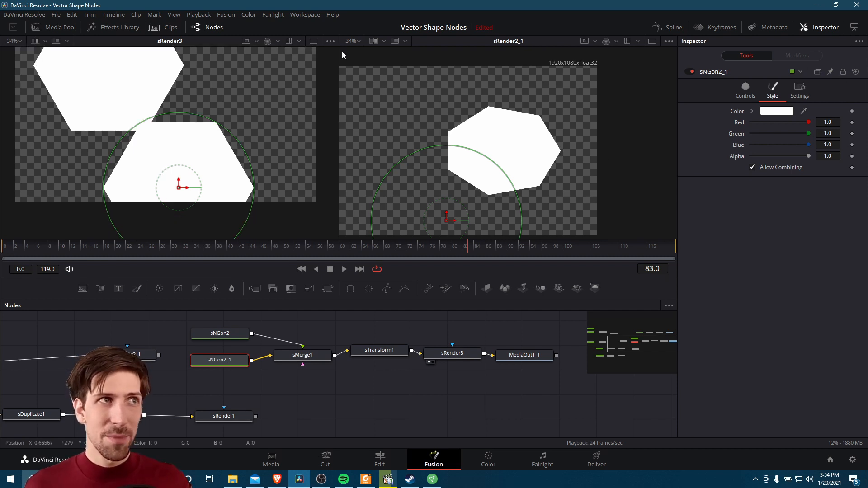
left_click(776, 111)
left_click_drag(502, 175, 457, 181)
left_click(530, 191)
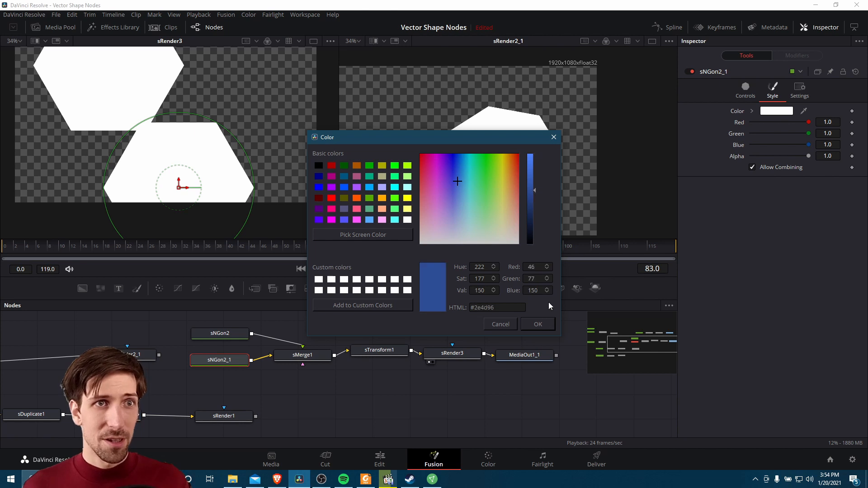
left_click(546, 323)
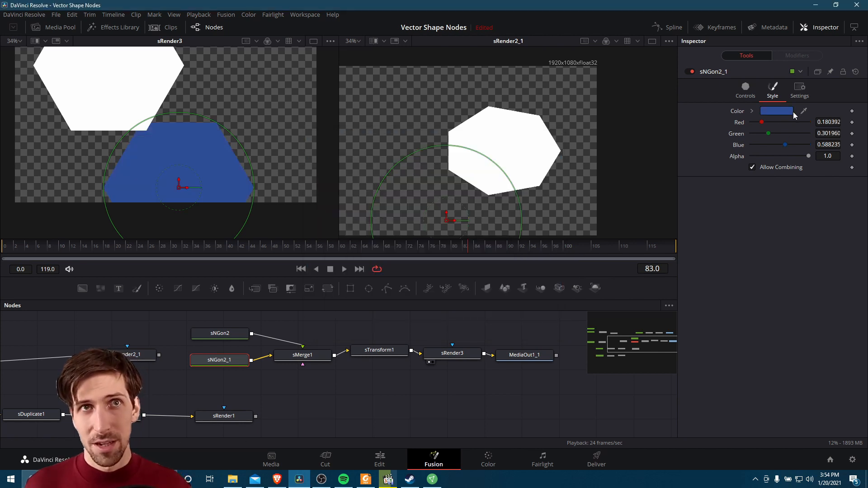